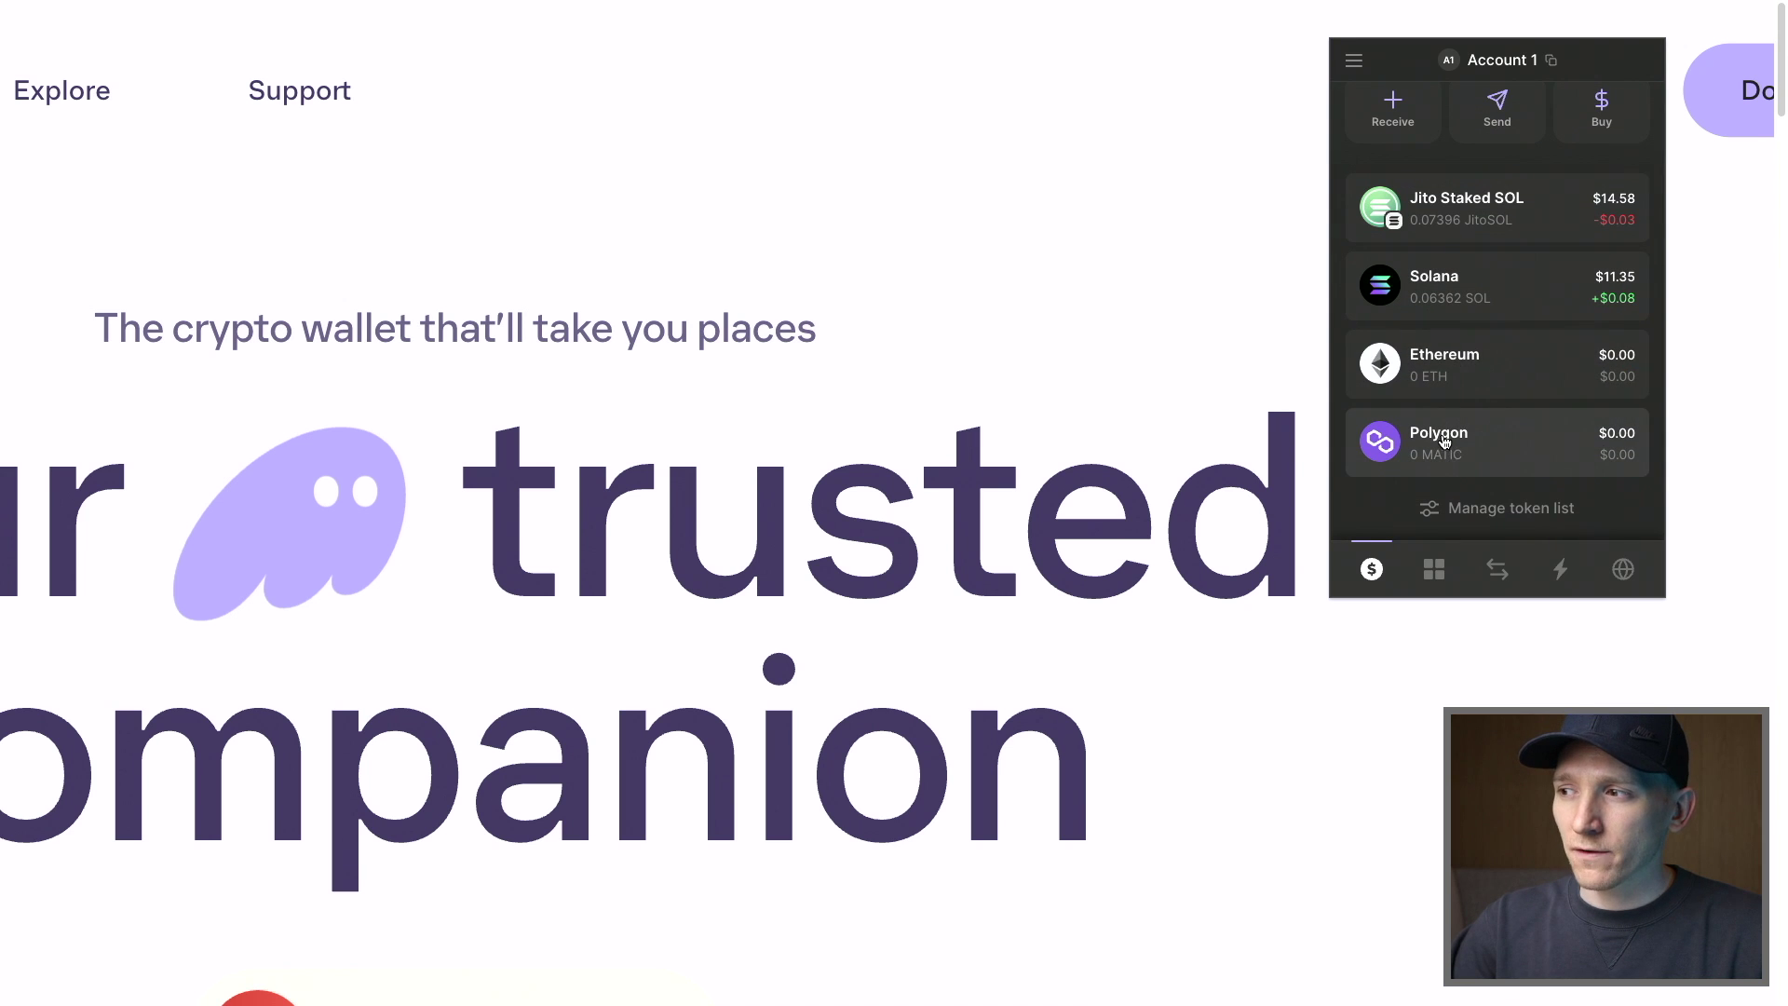
Check which networks are active in Phantom's wallet settings, then return to wallet home.
scroll(1390, 145, up, 3)
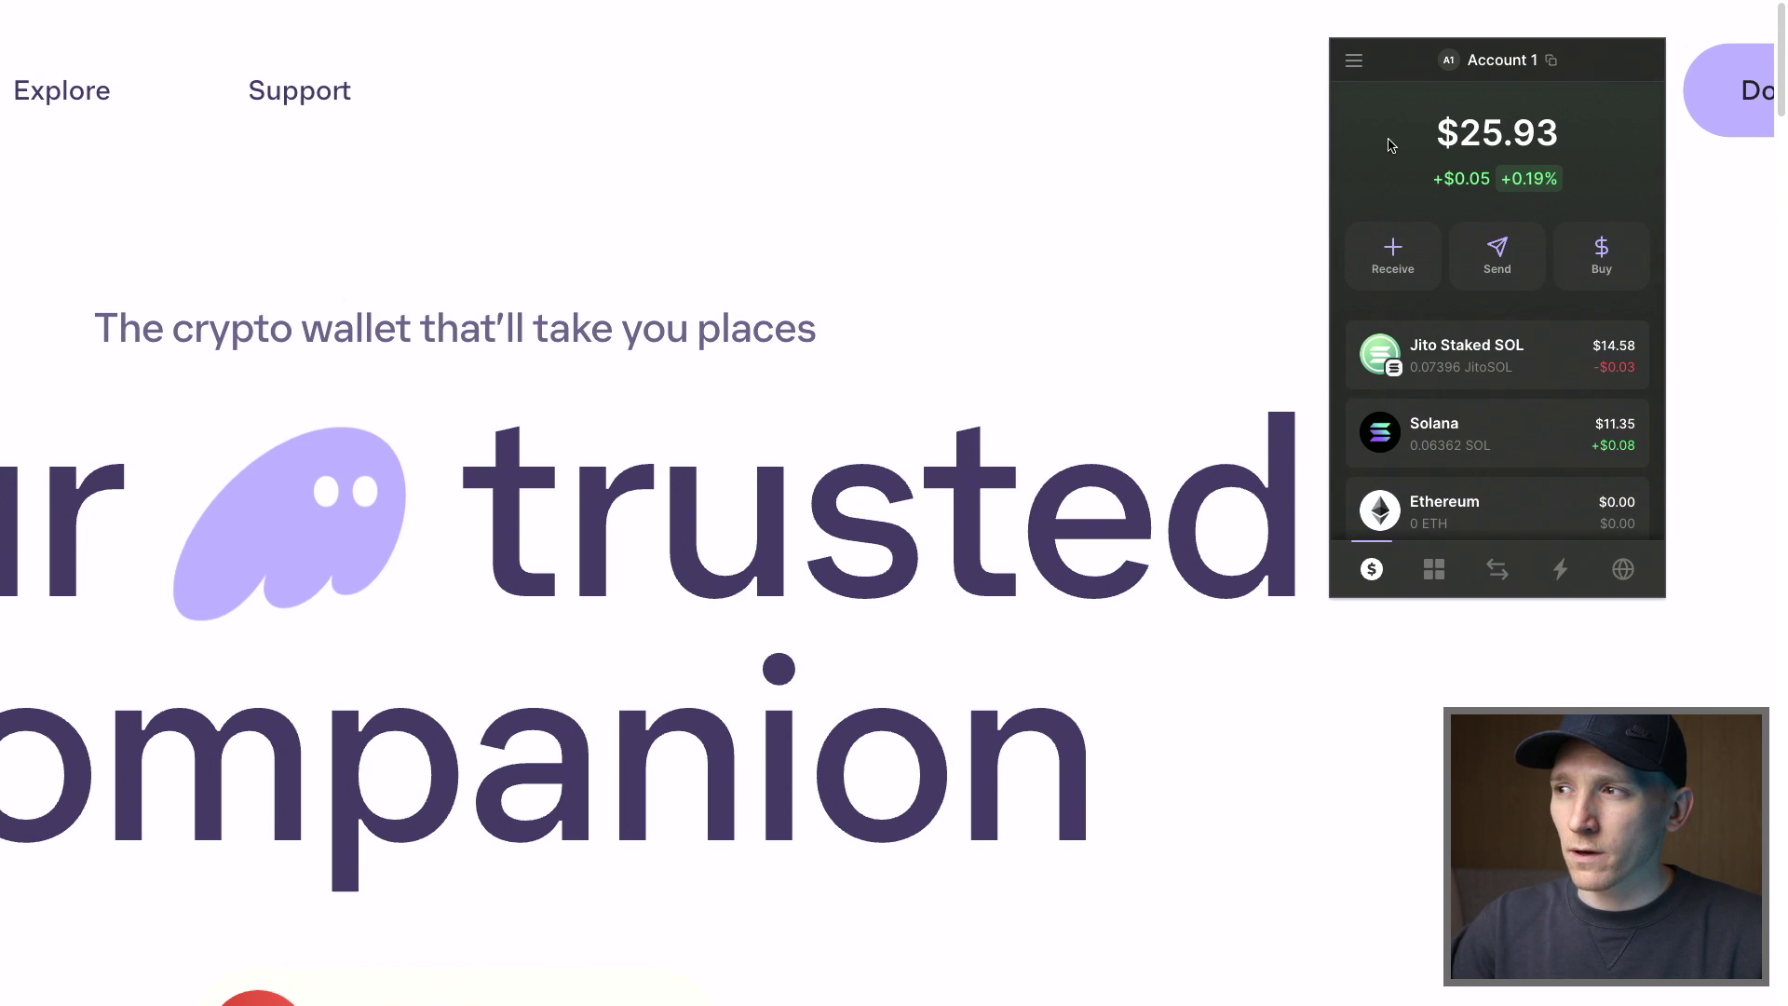
click(1355, 65)
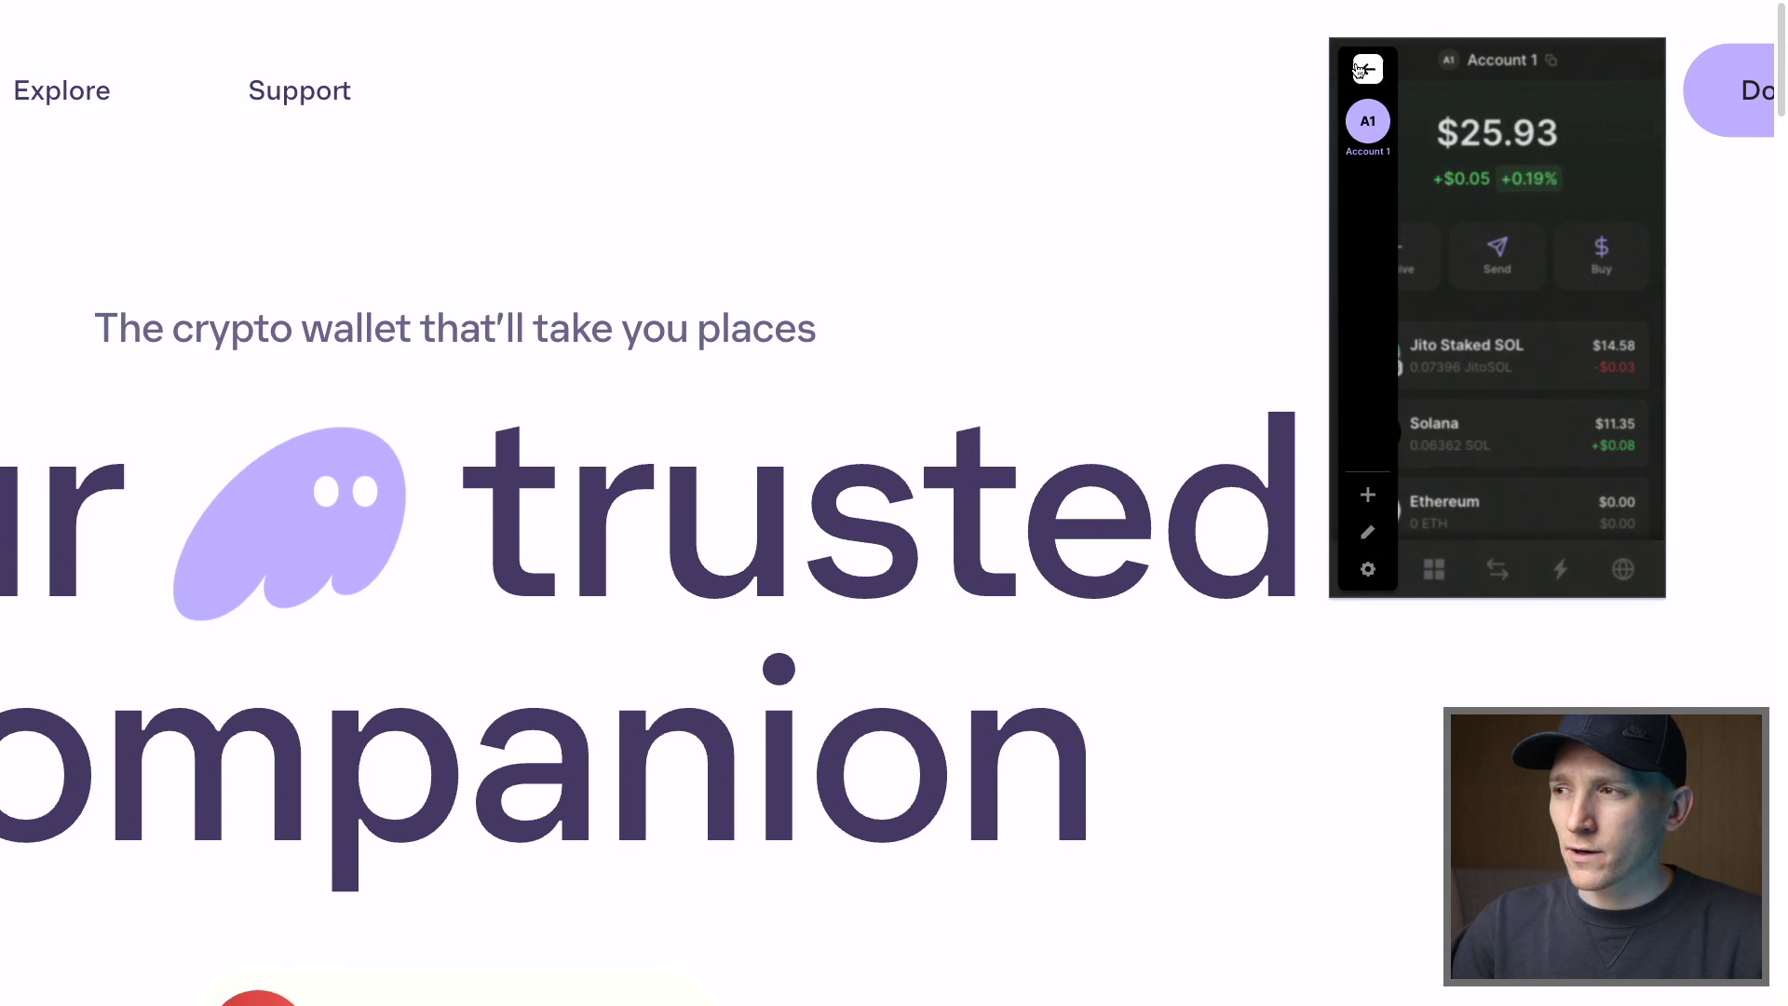
click(1366, 568)
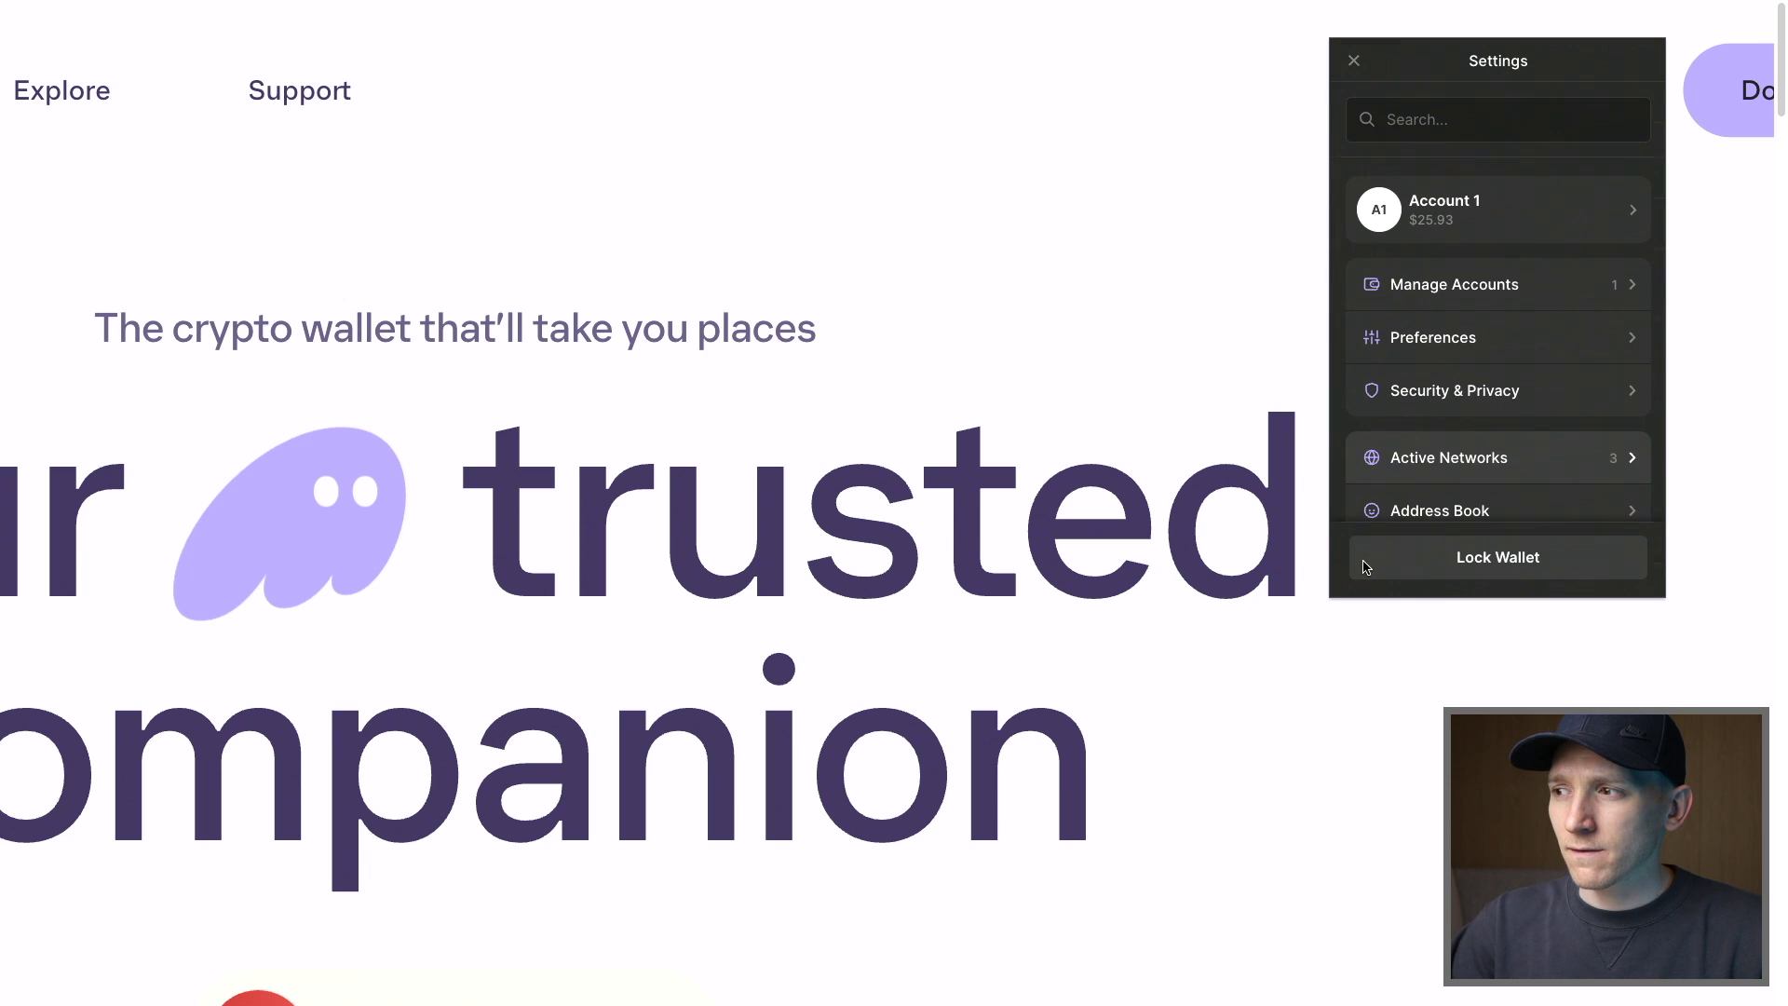
click(1475, 466)
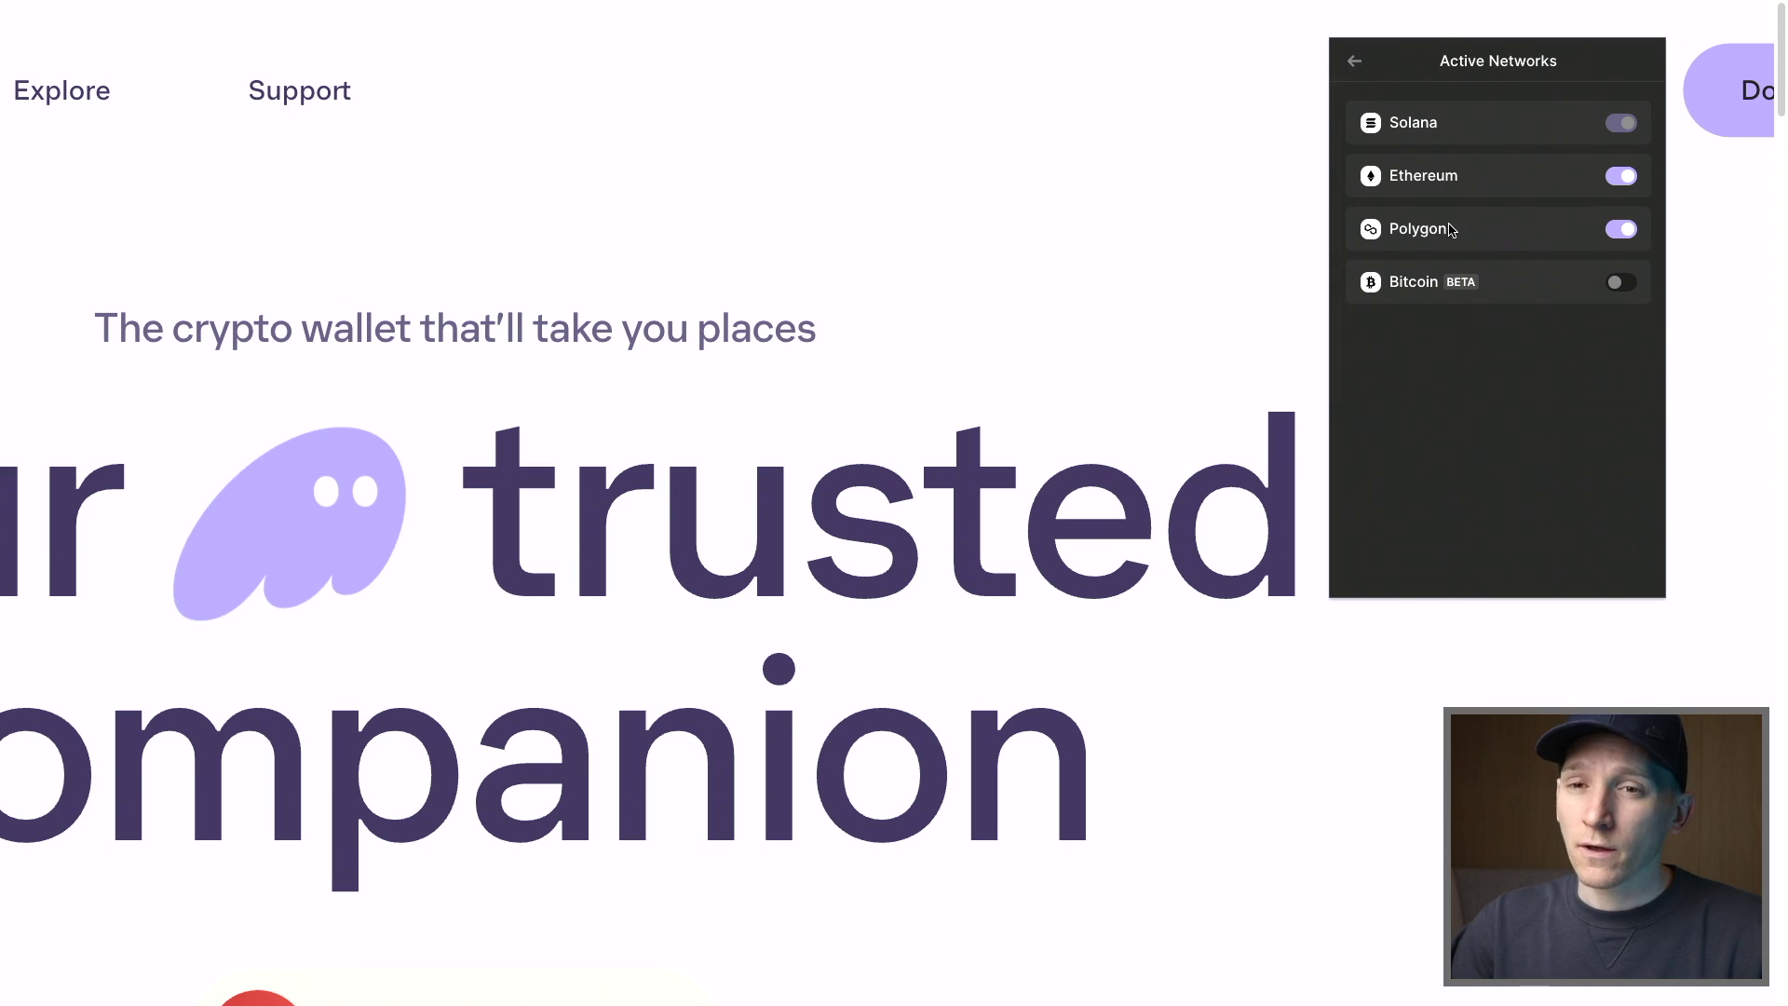
click(1355, 61)
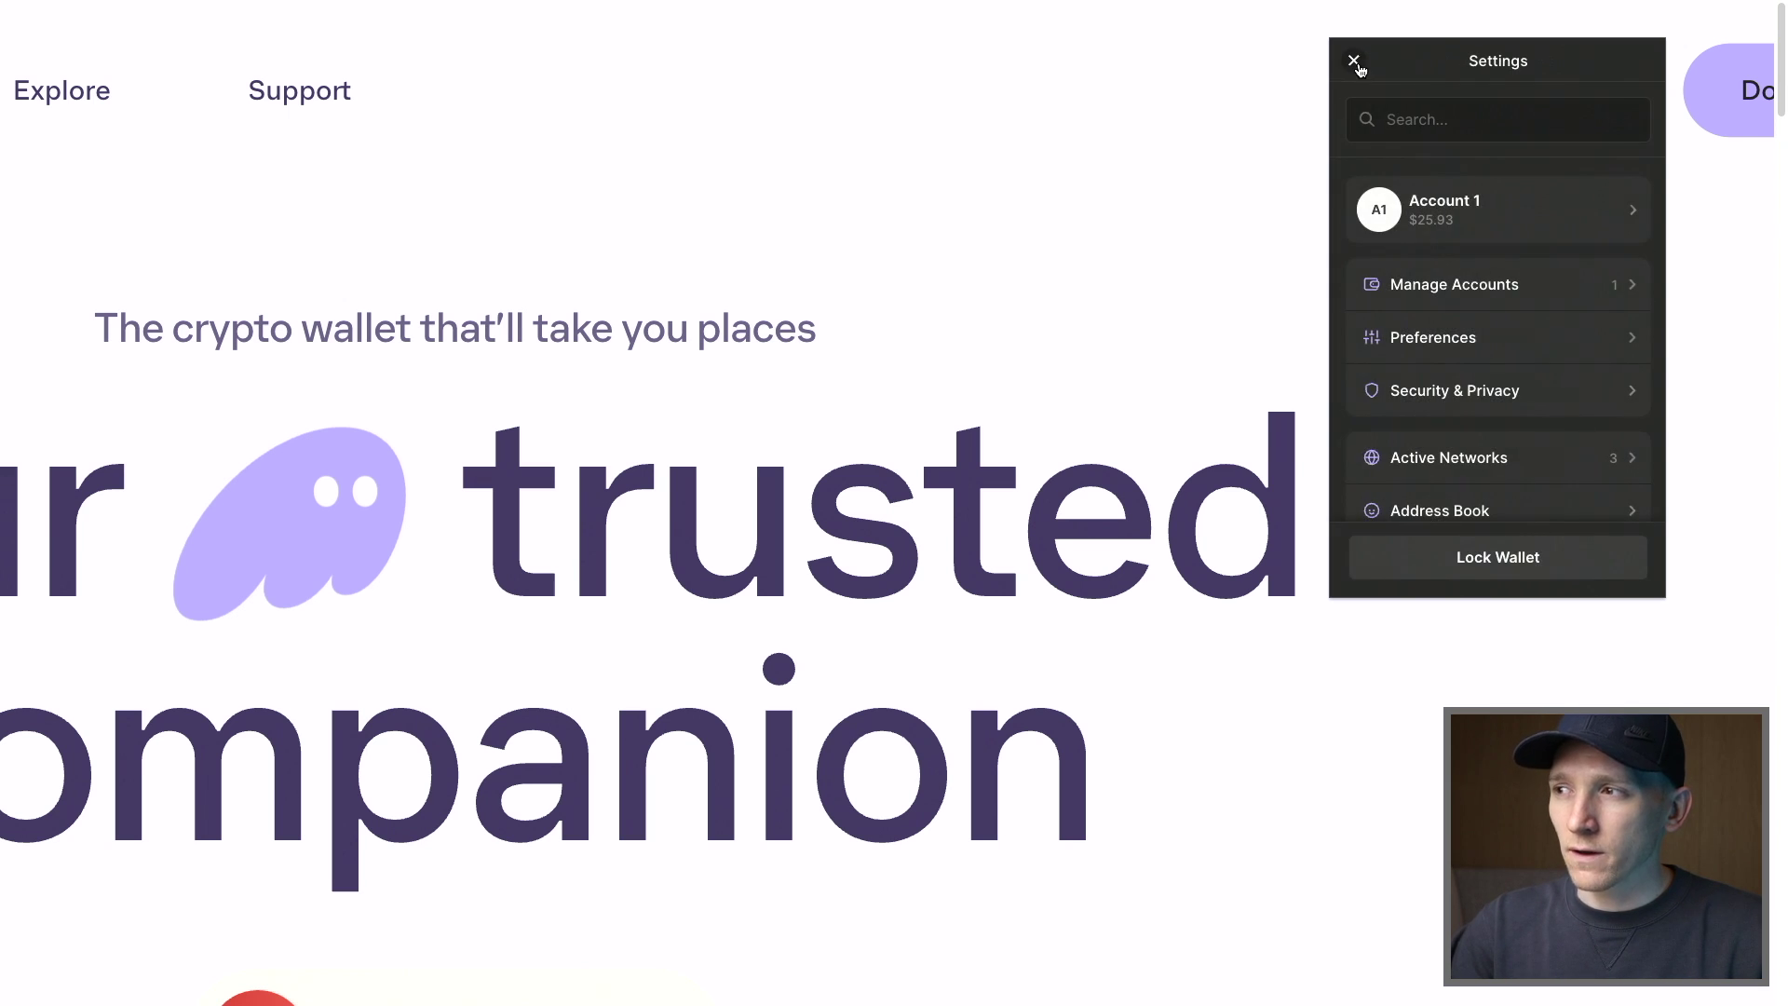
click(1355, 61)
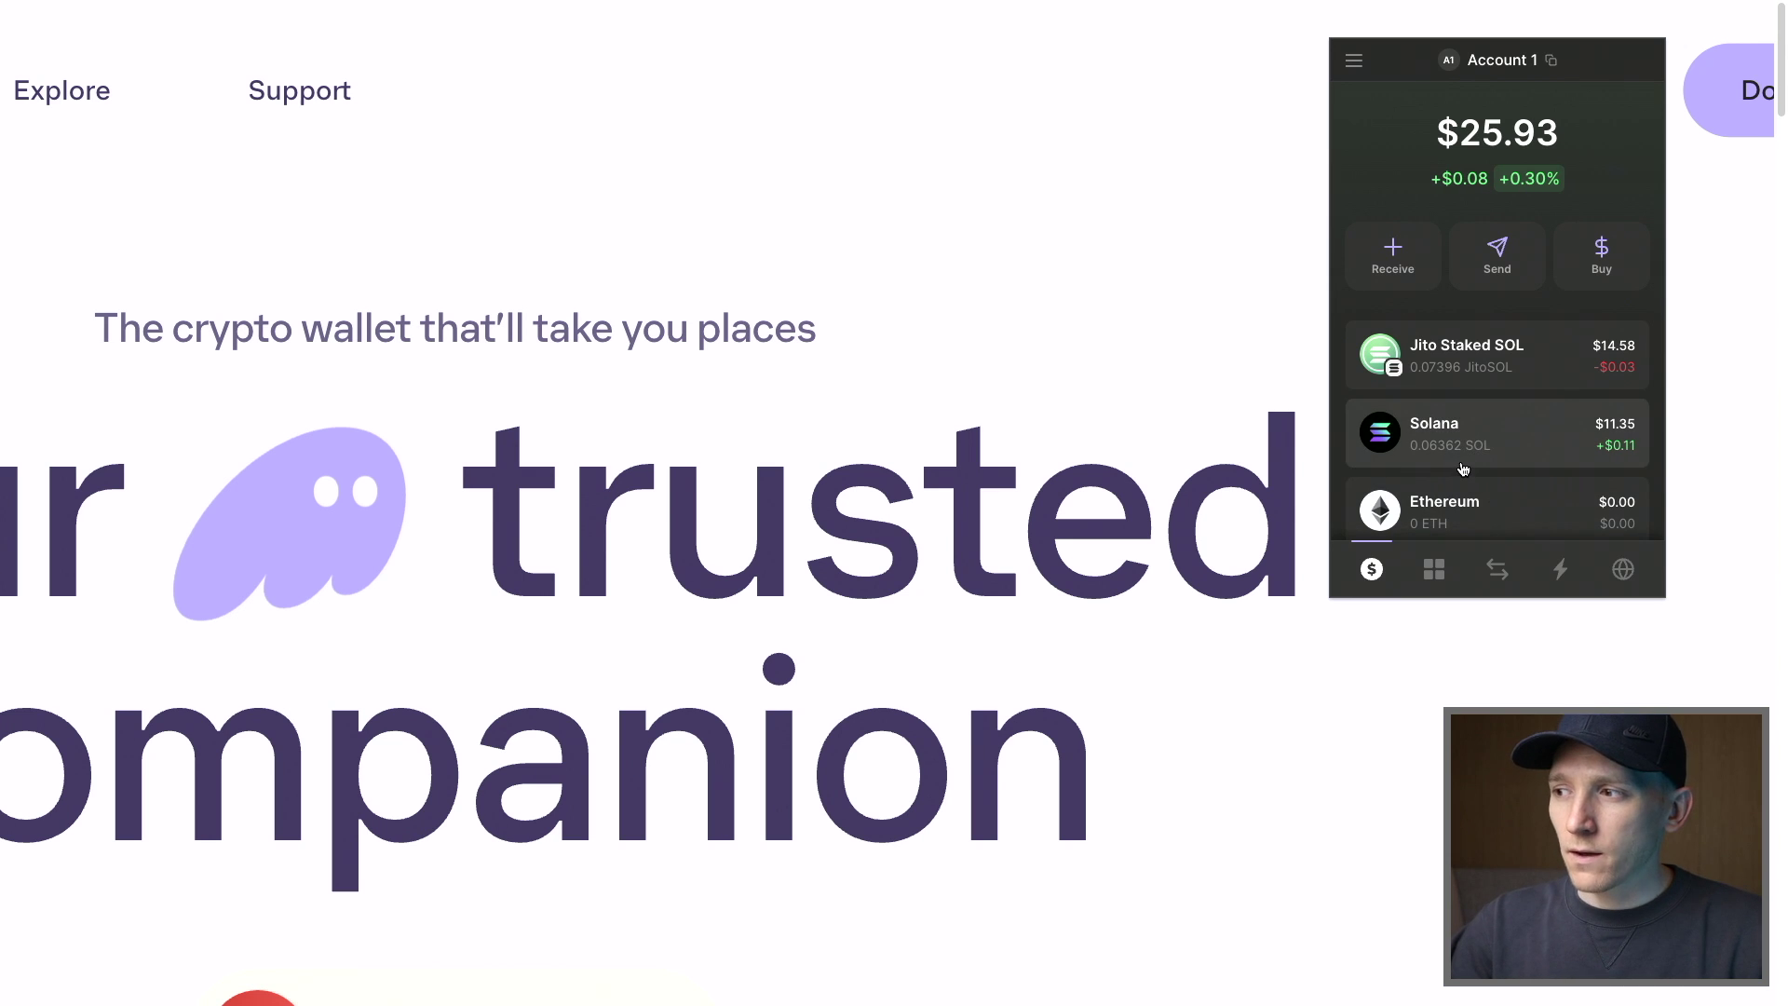
Glance at Phantom's swap screen and balance view, then close the wallet popup.
click(1496, 572)
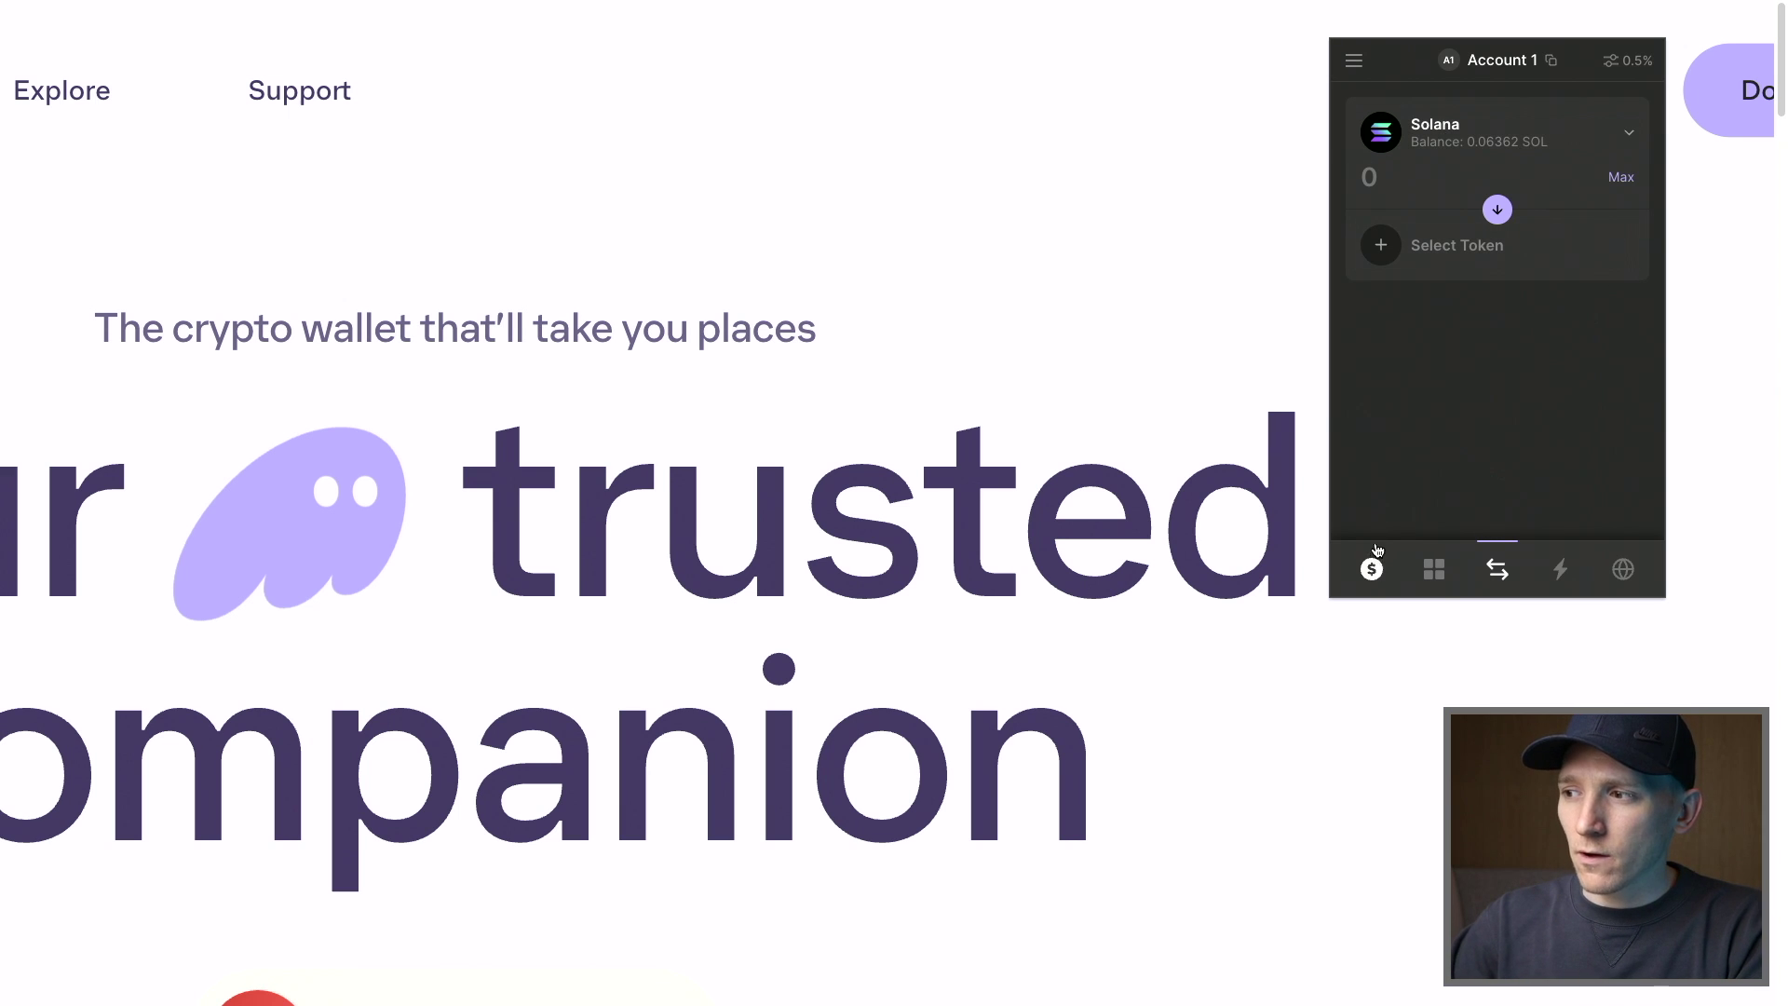
click(1370, 572)
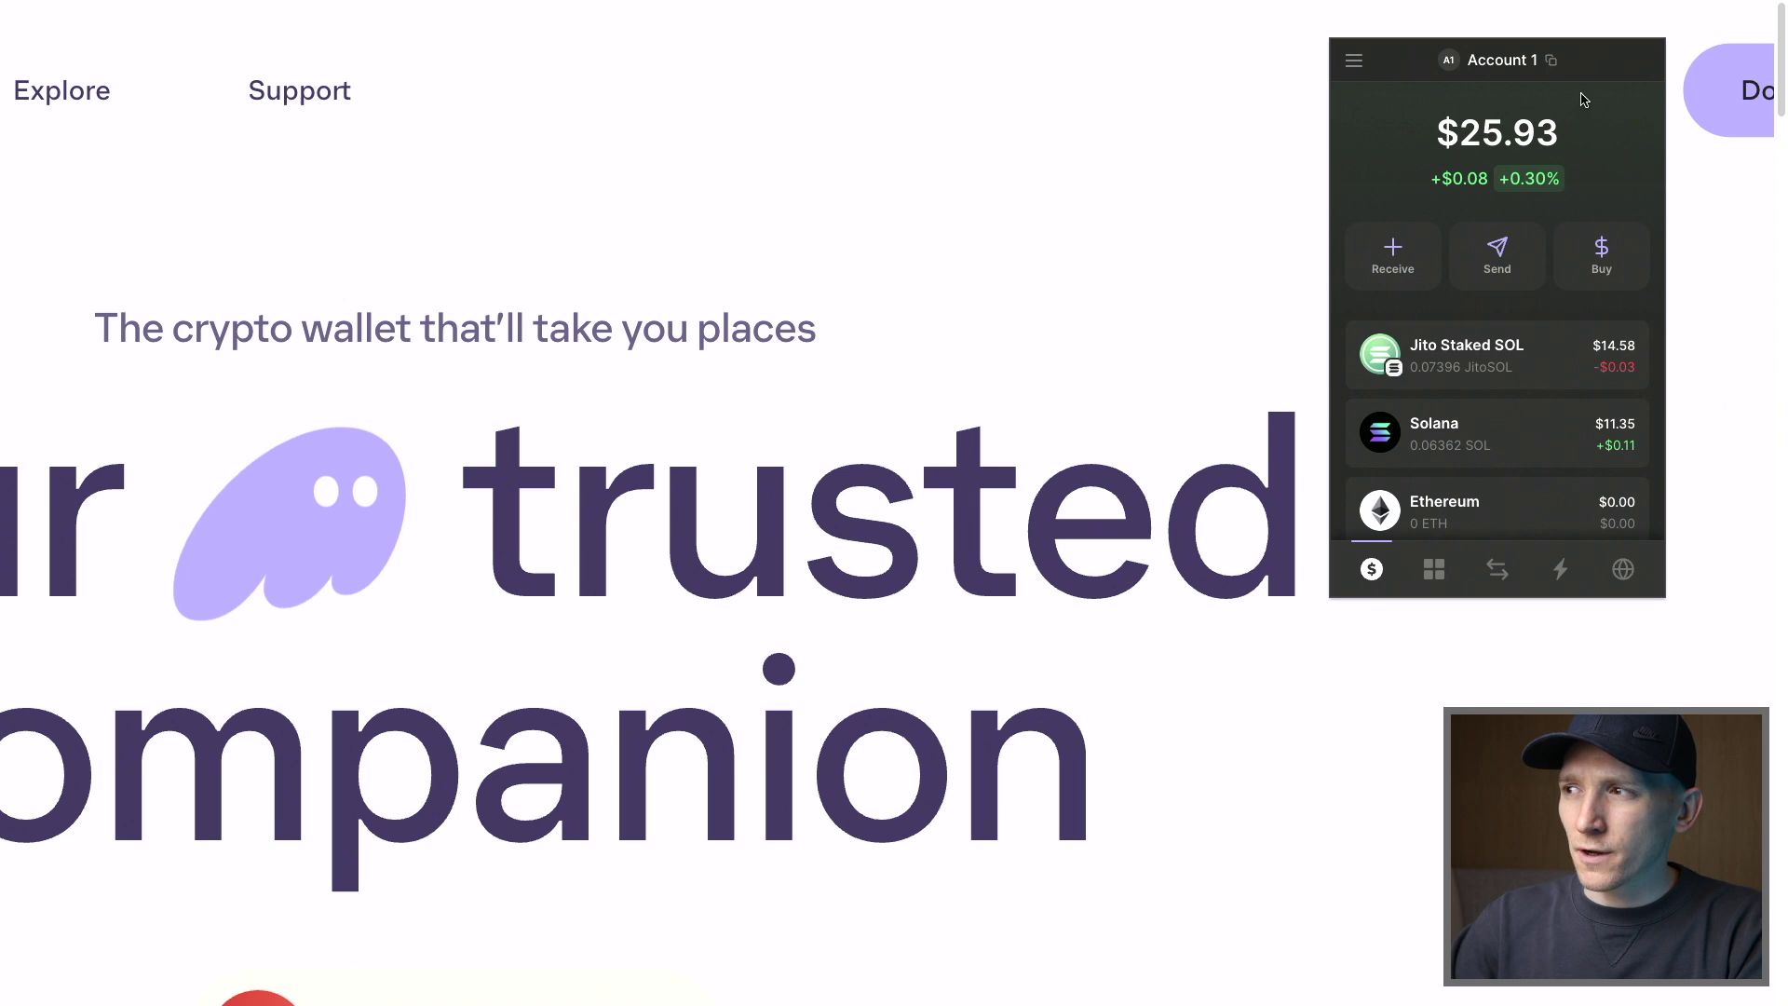
mouse_move(1542, 68)
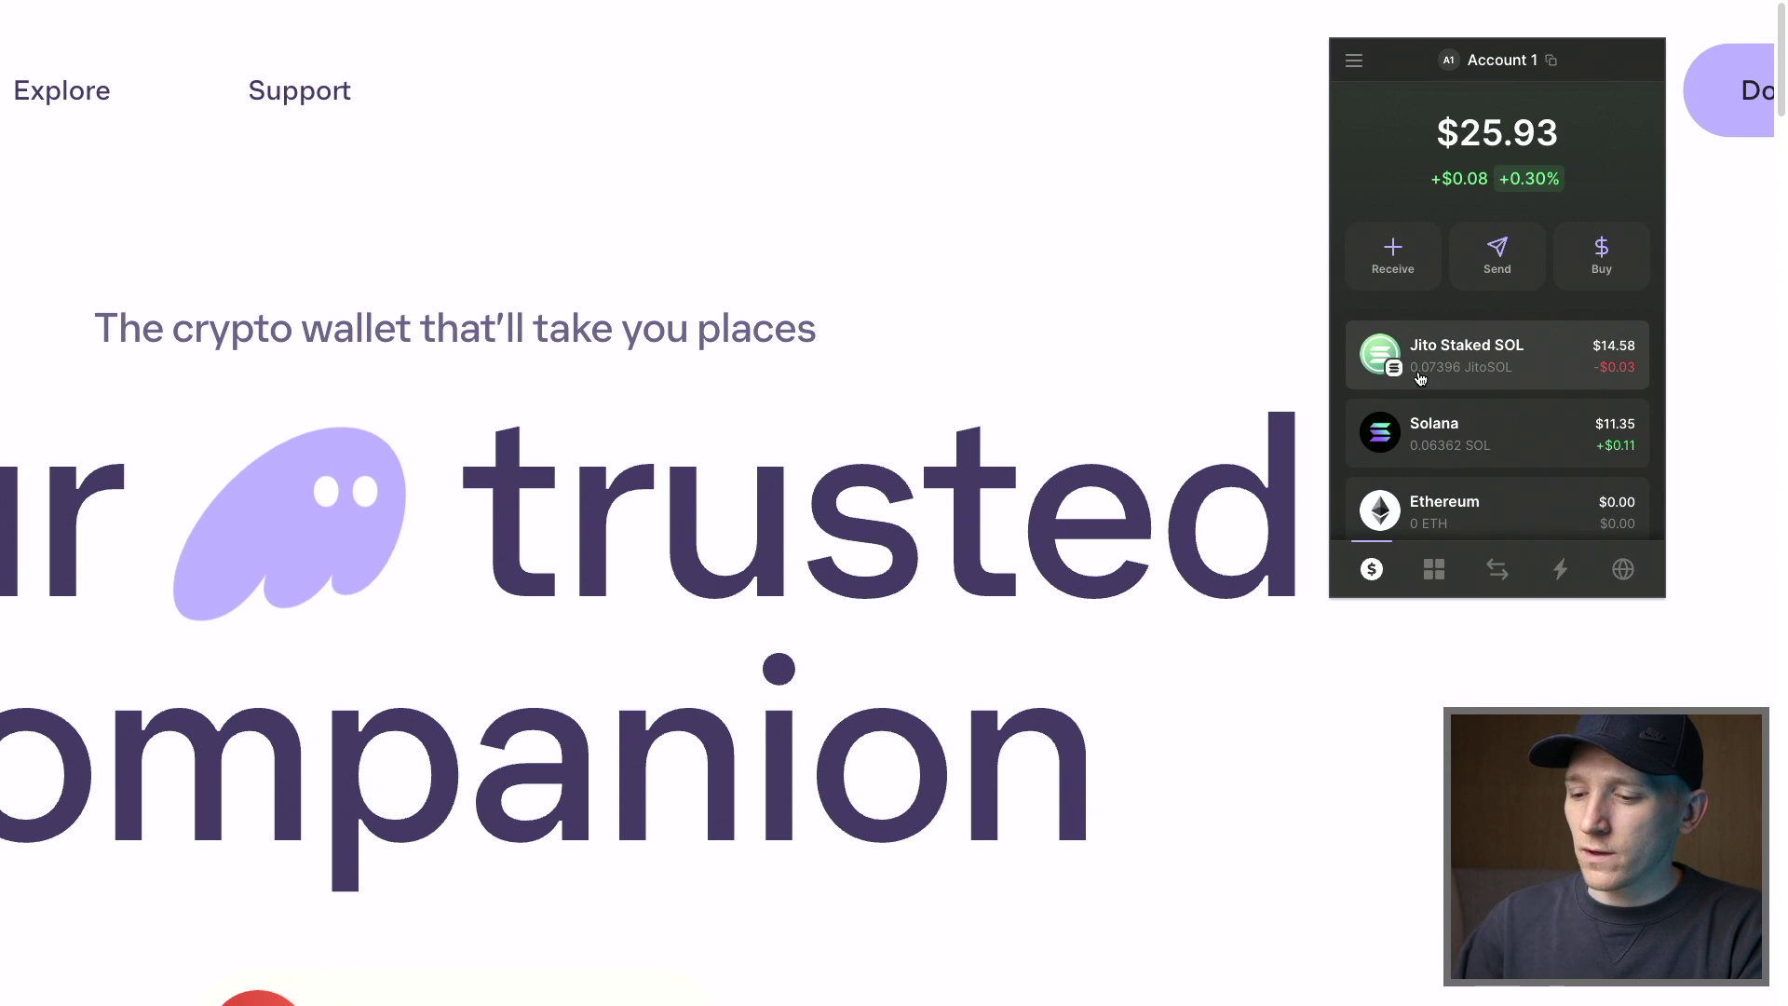
key(Escape)
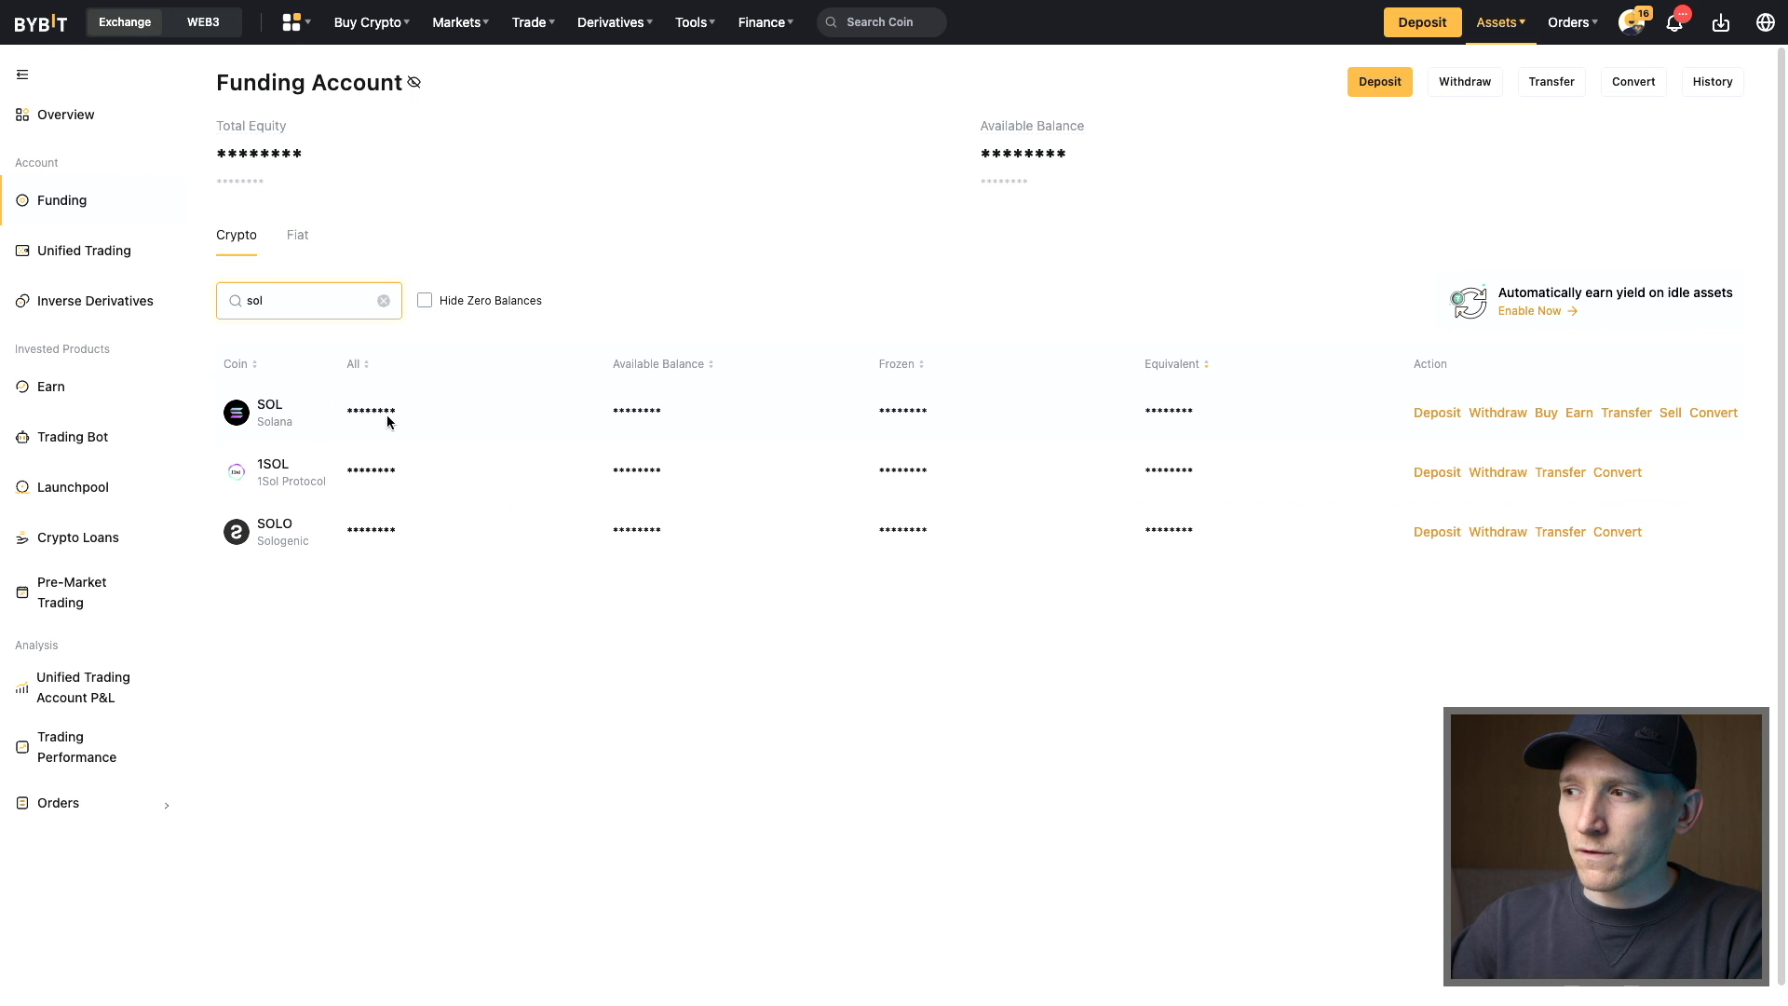
Start a Bybit SOL withdrawal and set the chain type to SOL.
click(1493, 412)
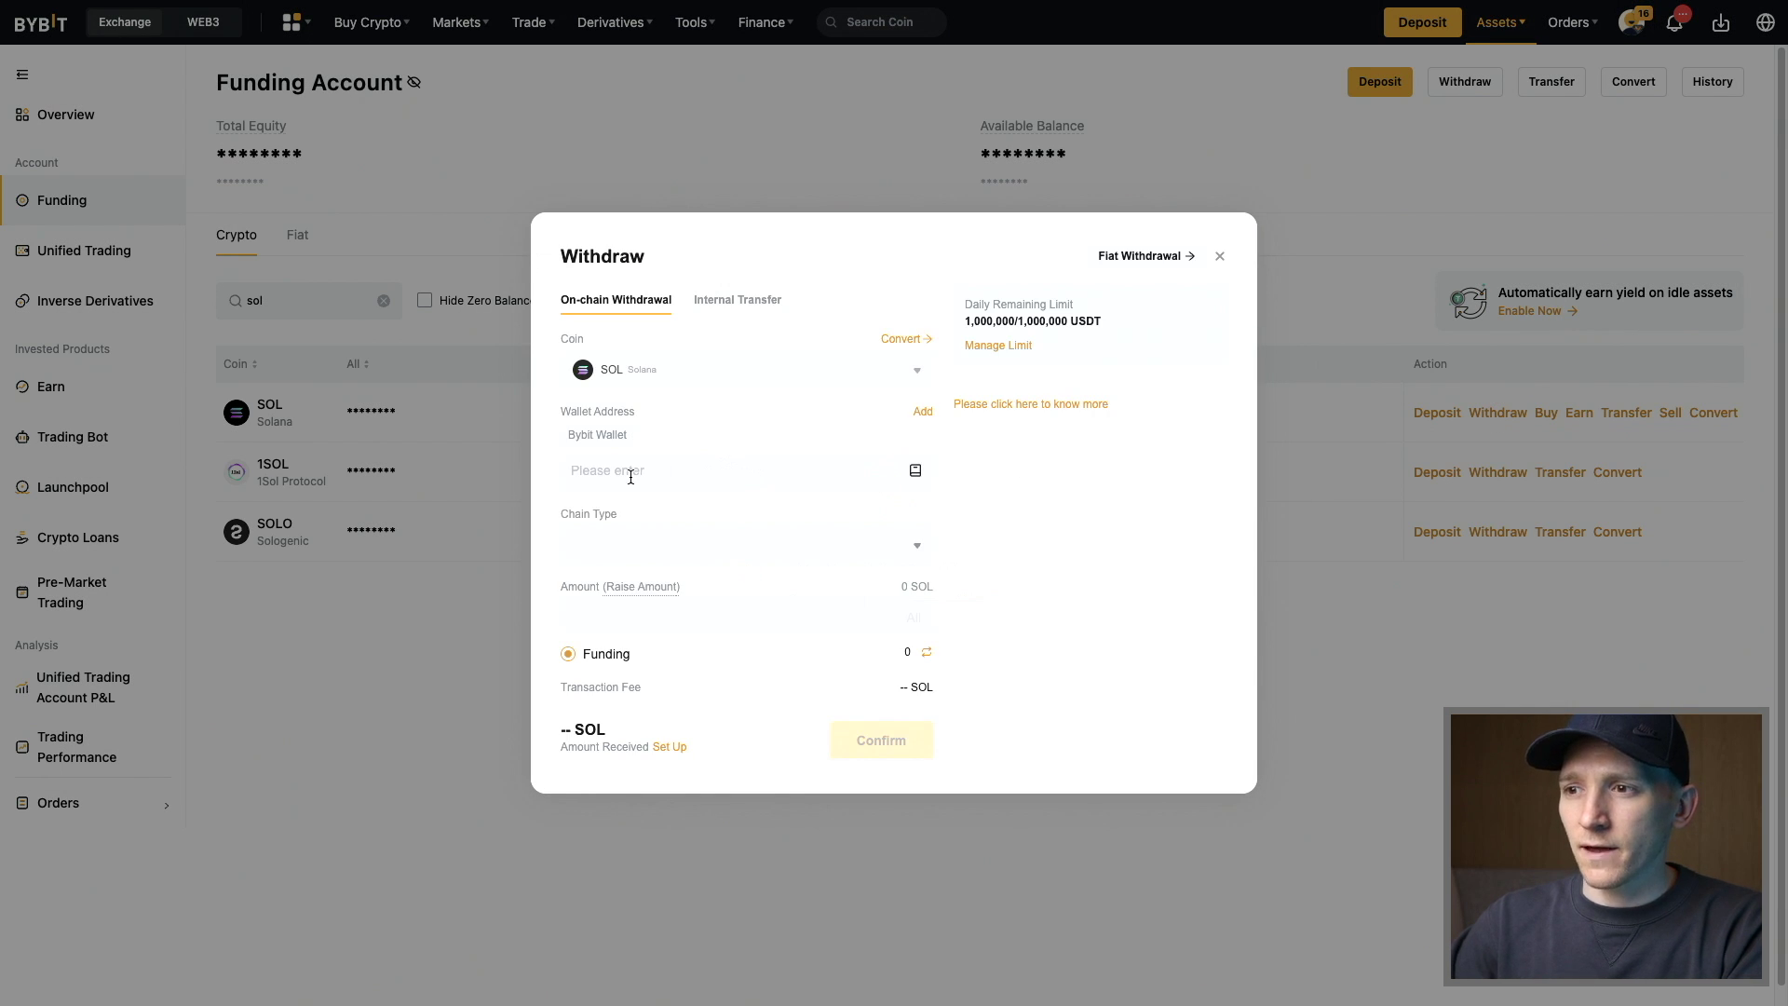
click(632, 472)
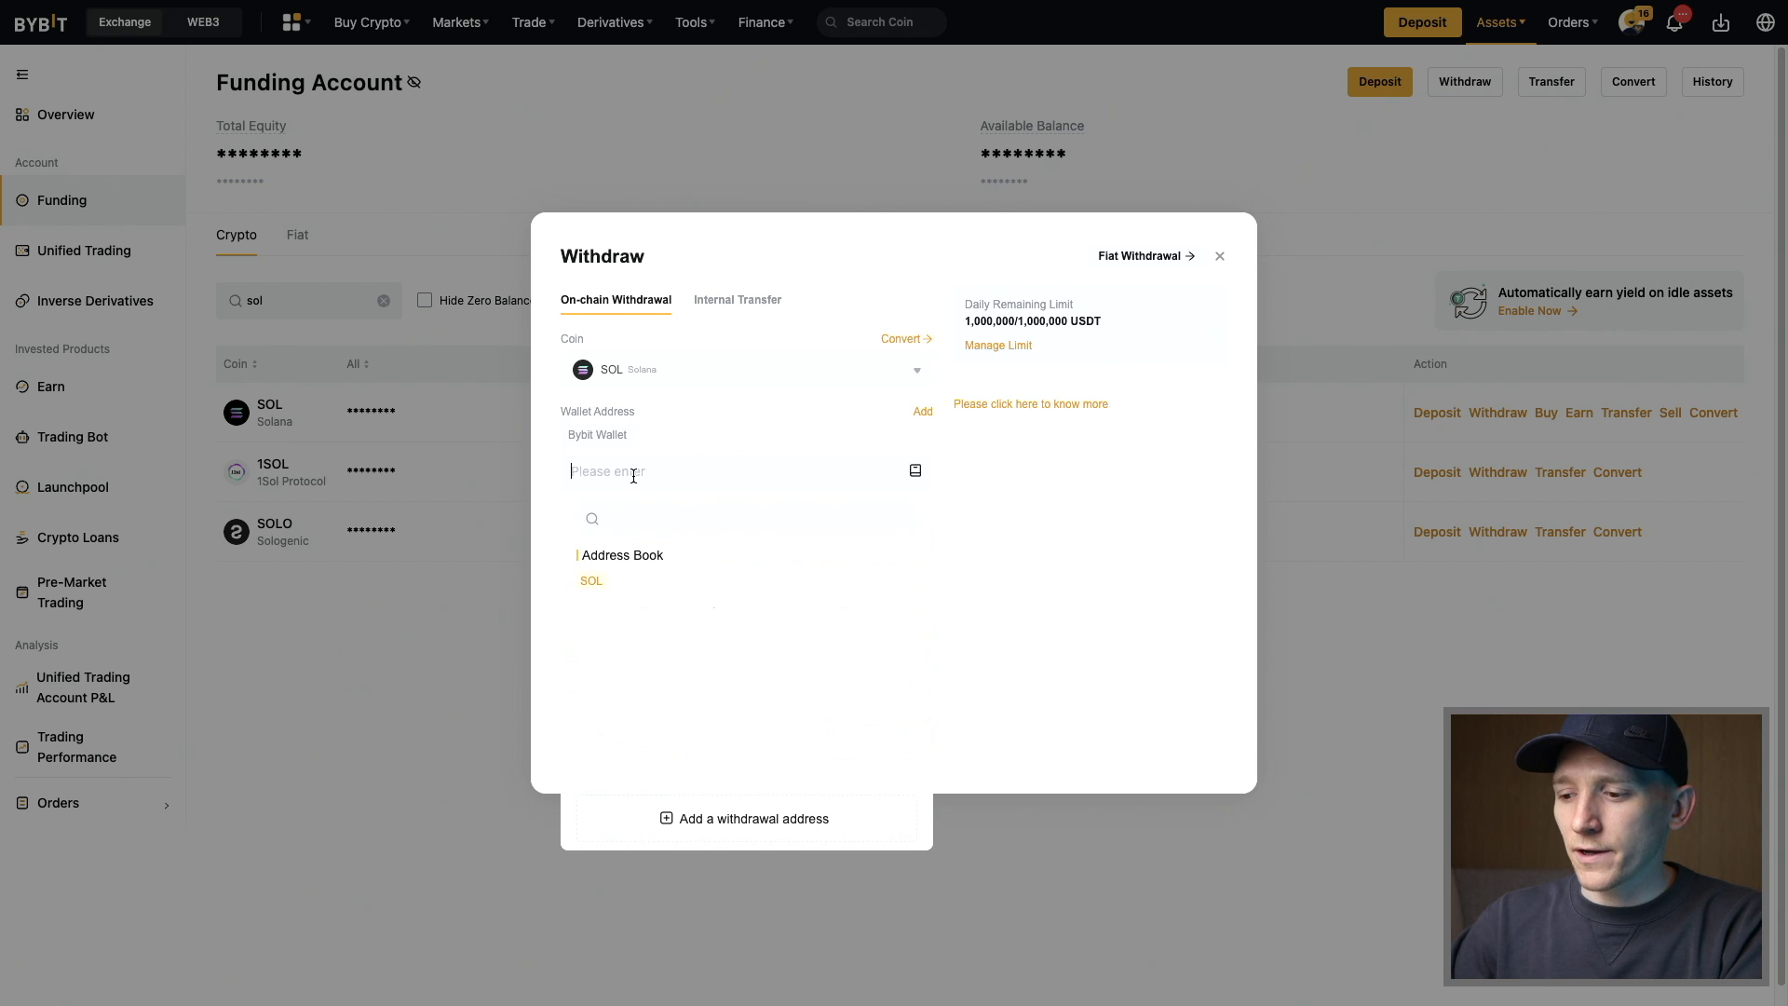
click(984, 547)
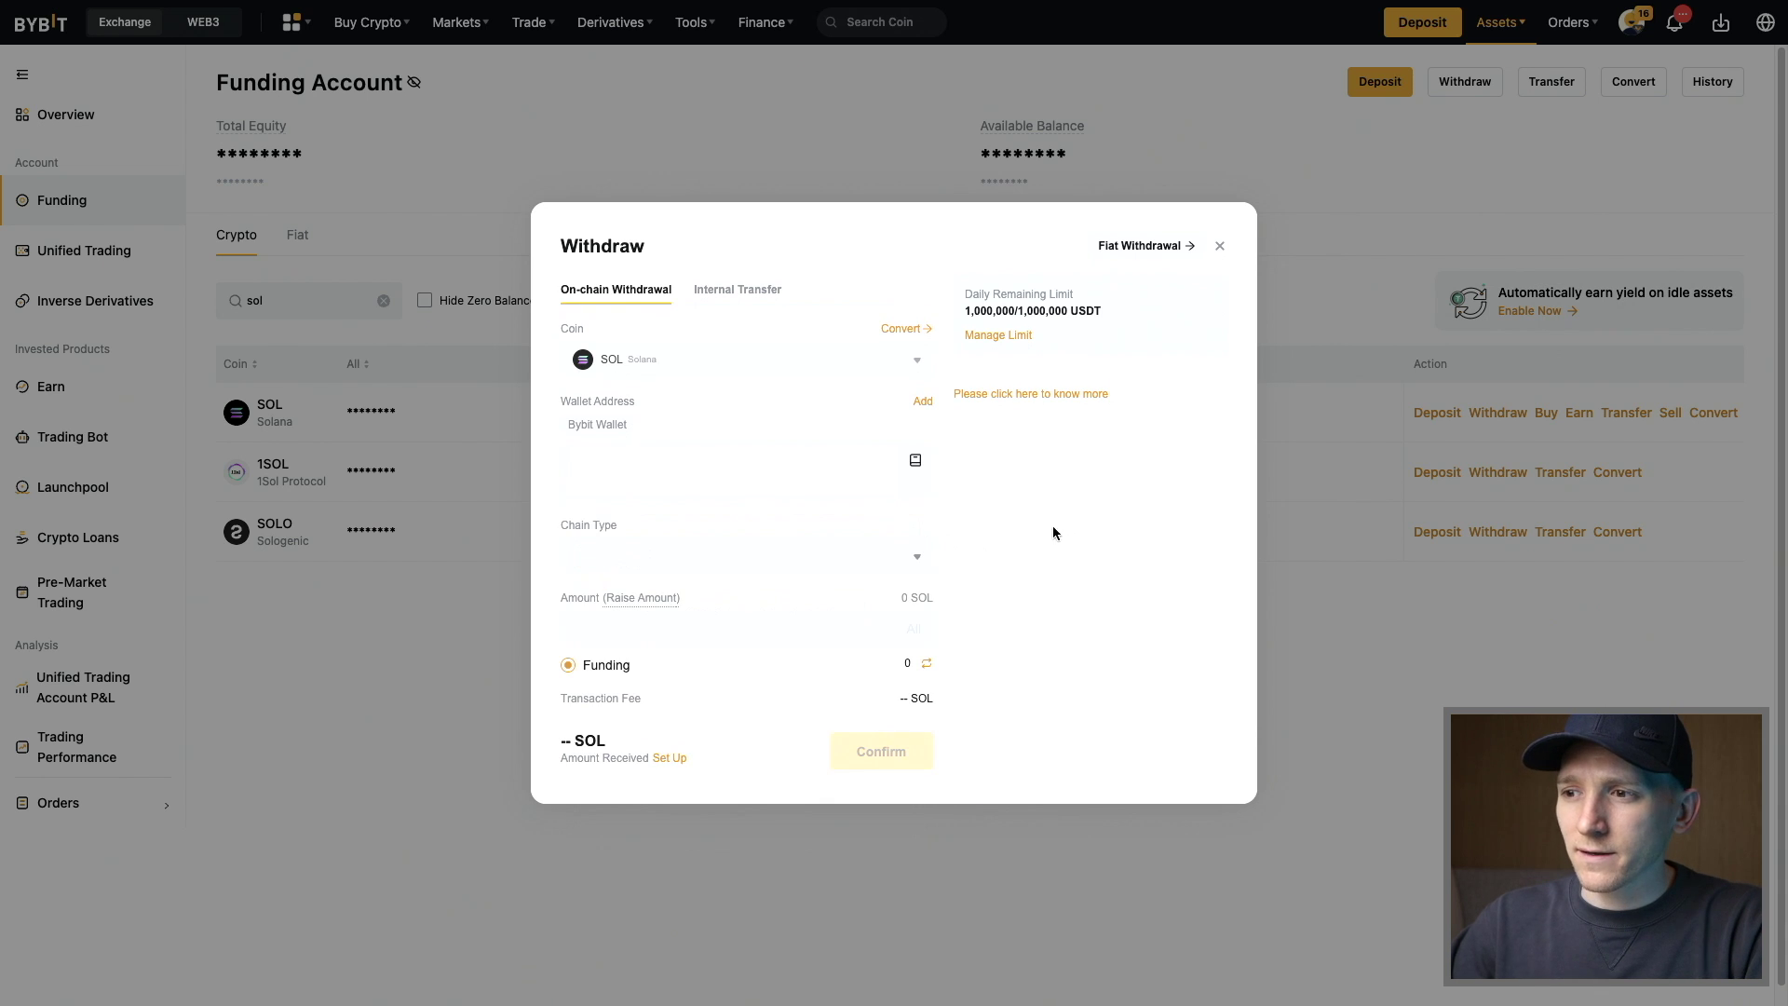
click(871, 556)
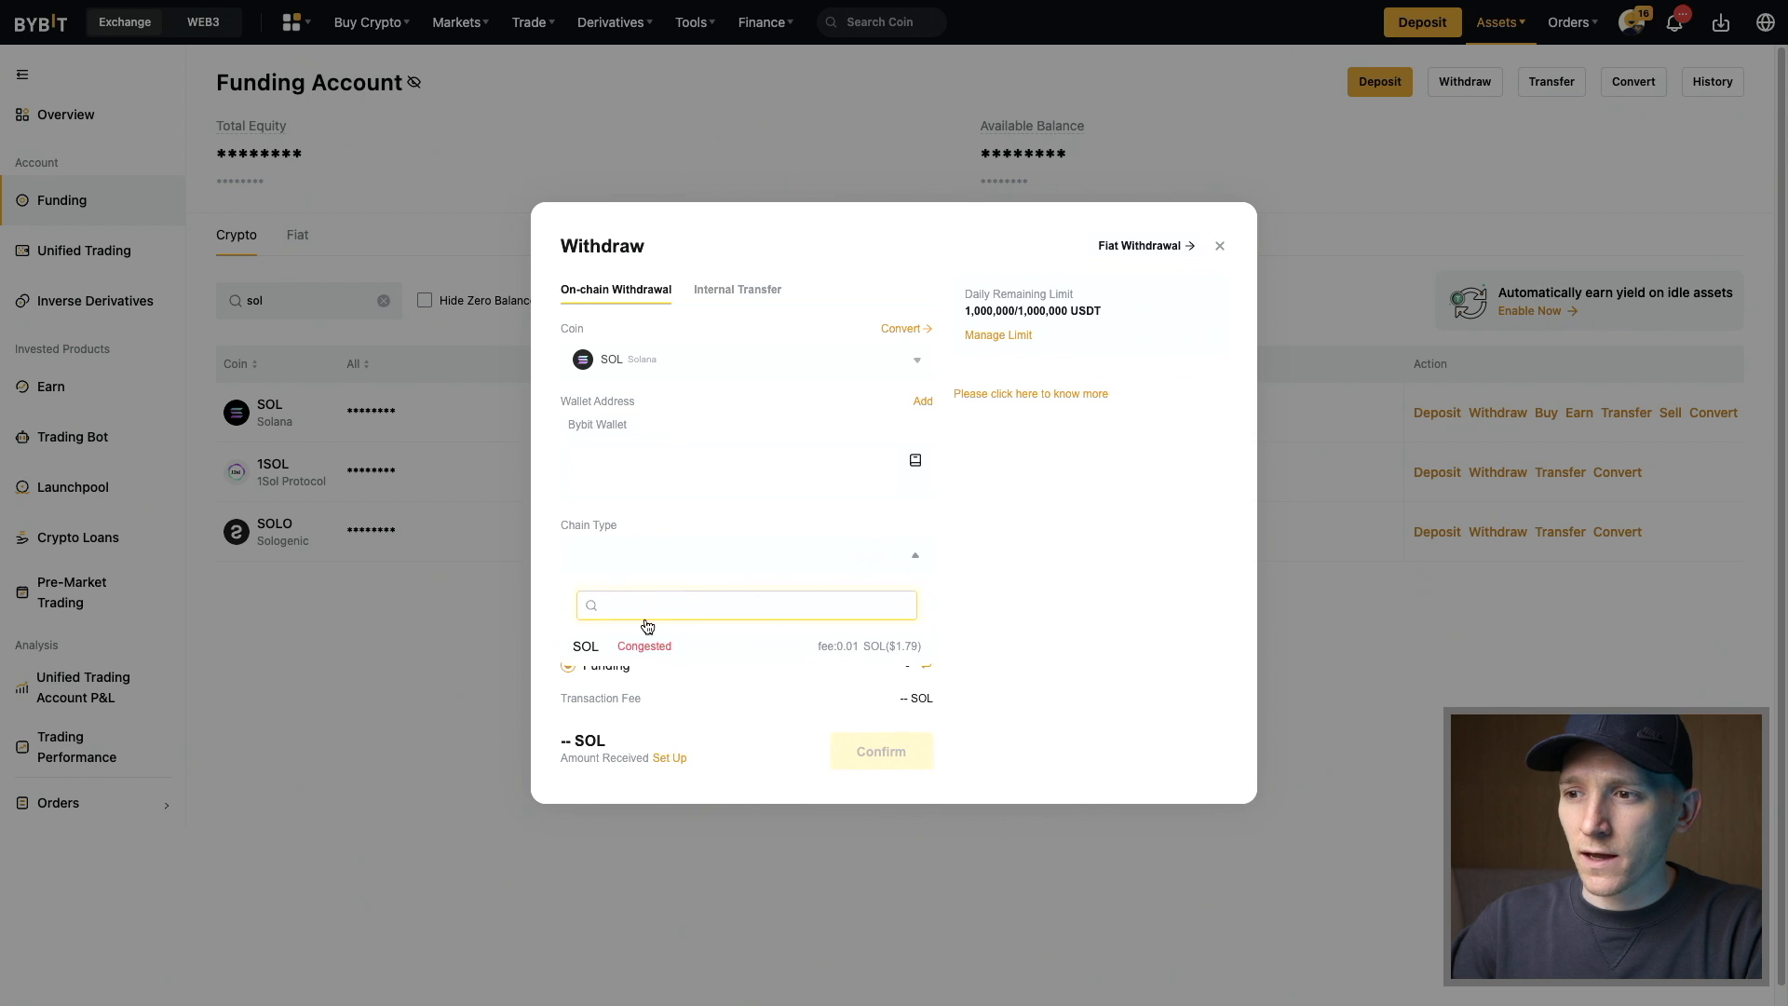
click(586, 643)
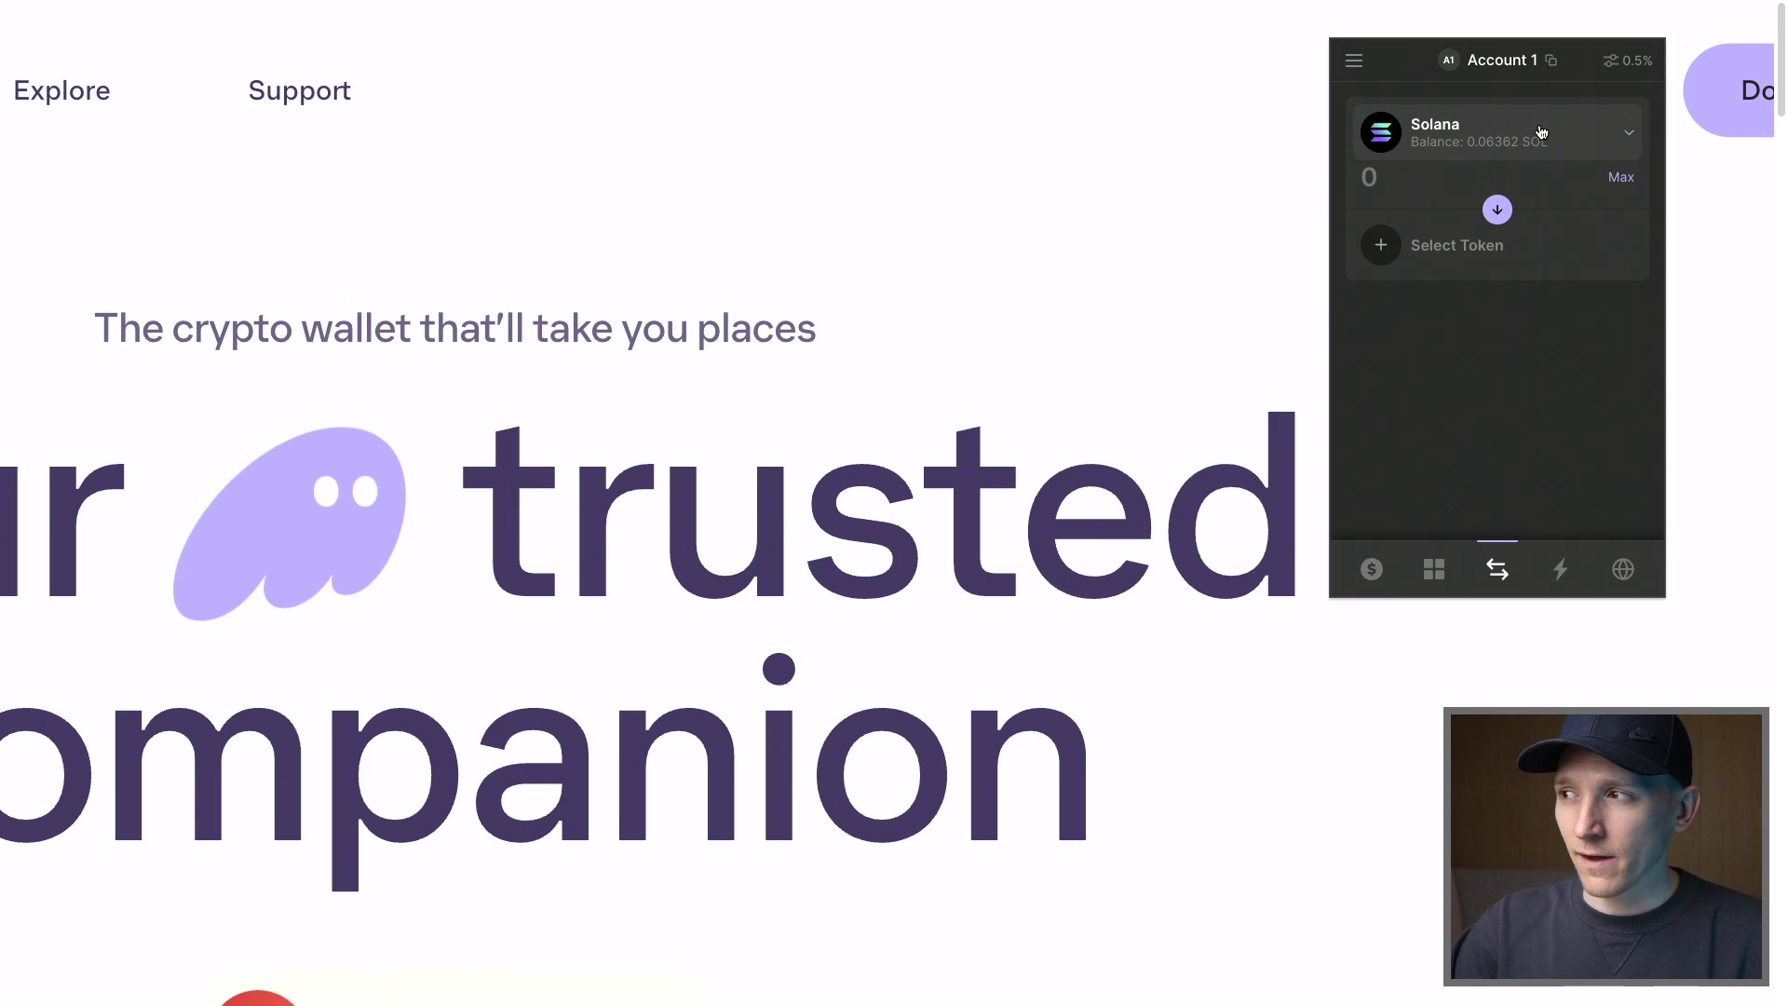
Choose Solana as the token to pay with on Phantom's swap form.
click(1488, 154)
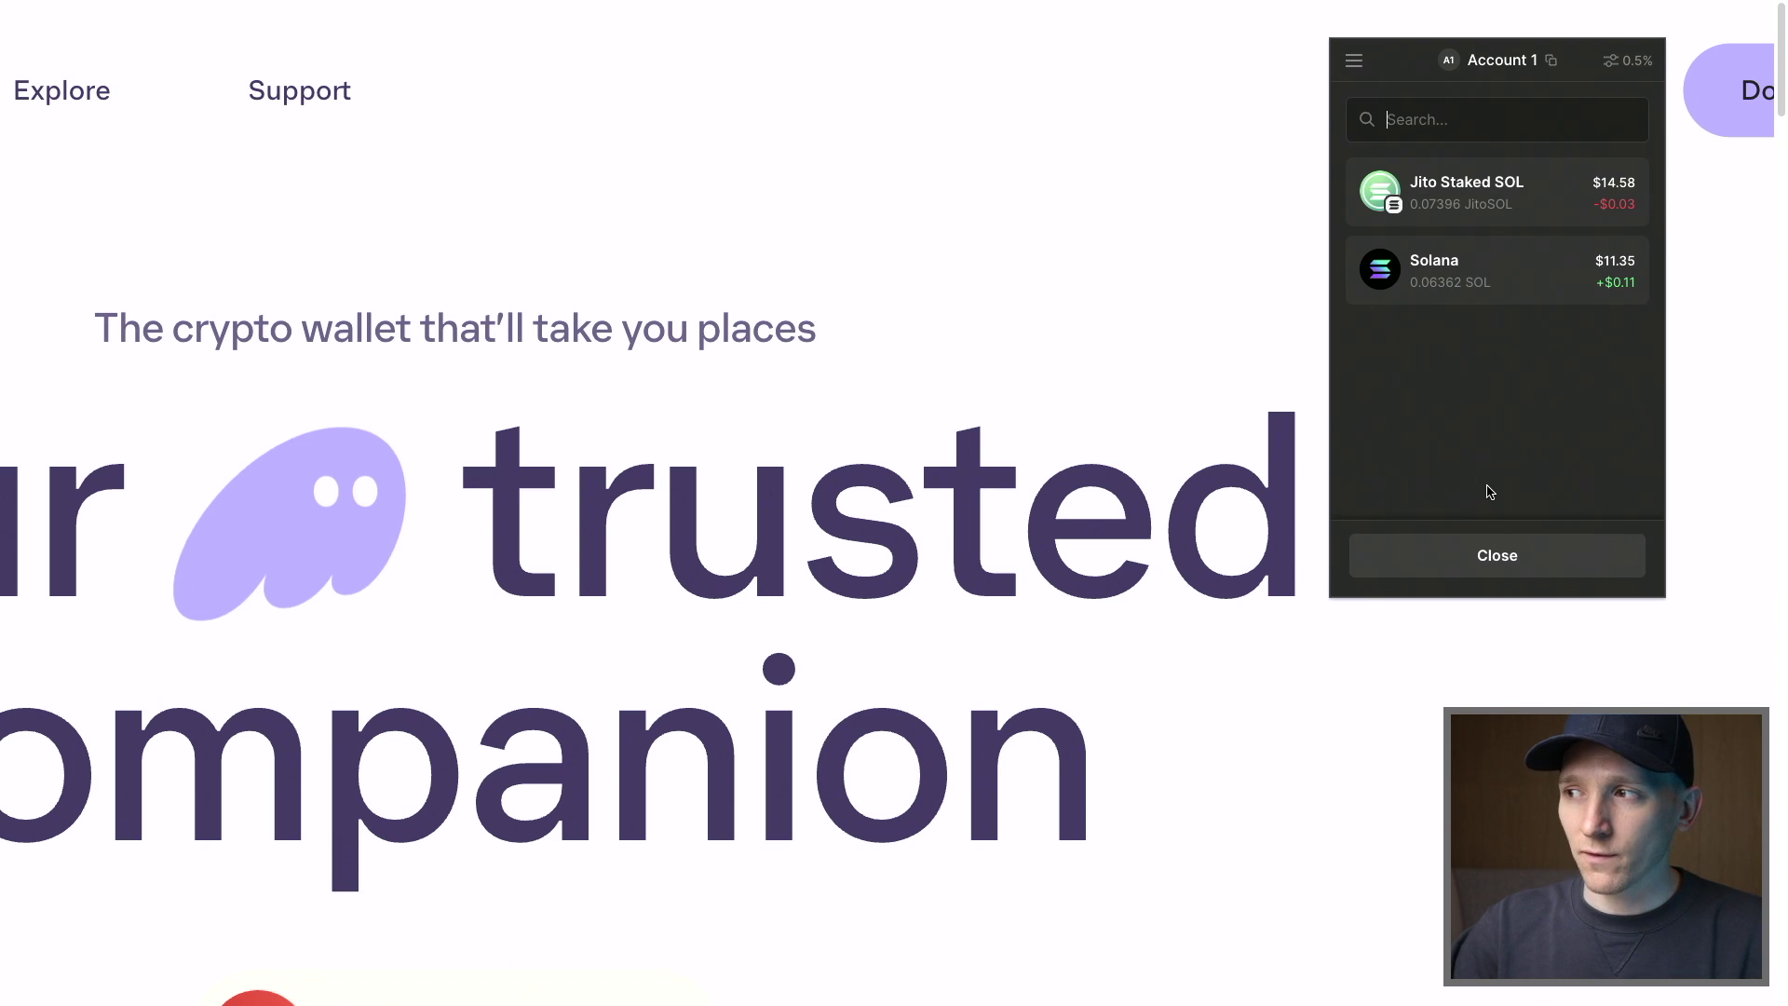
click(1460, 278)
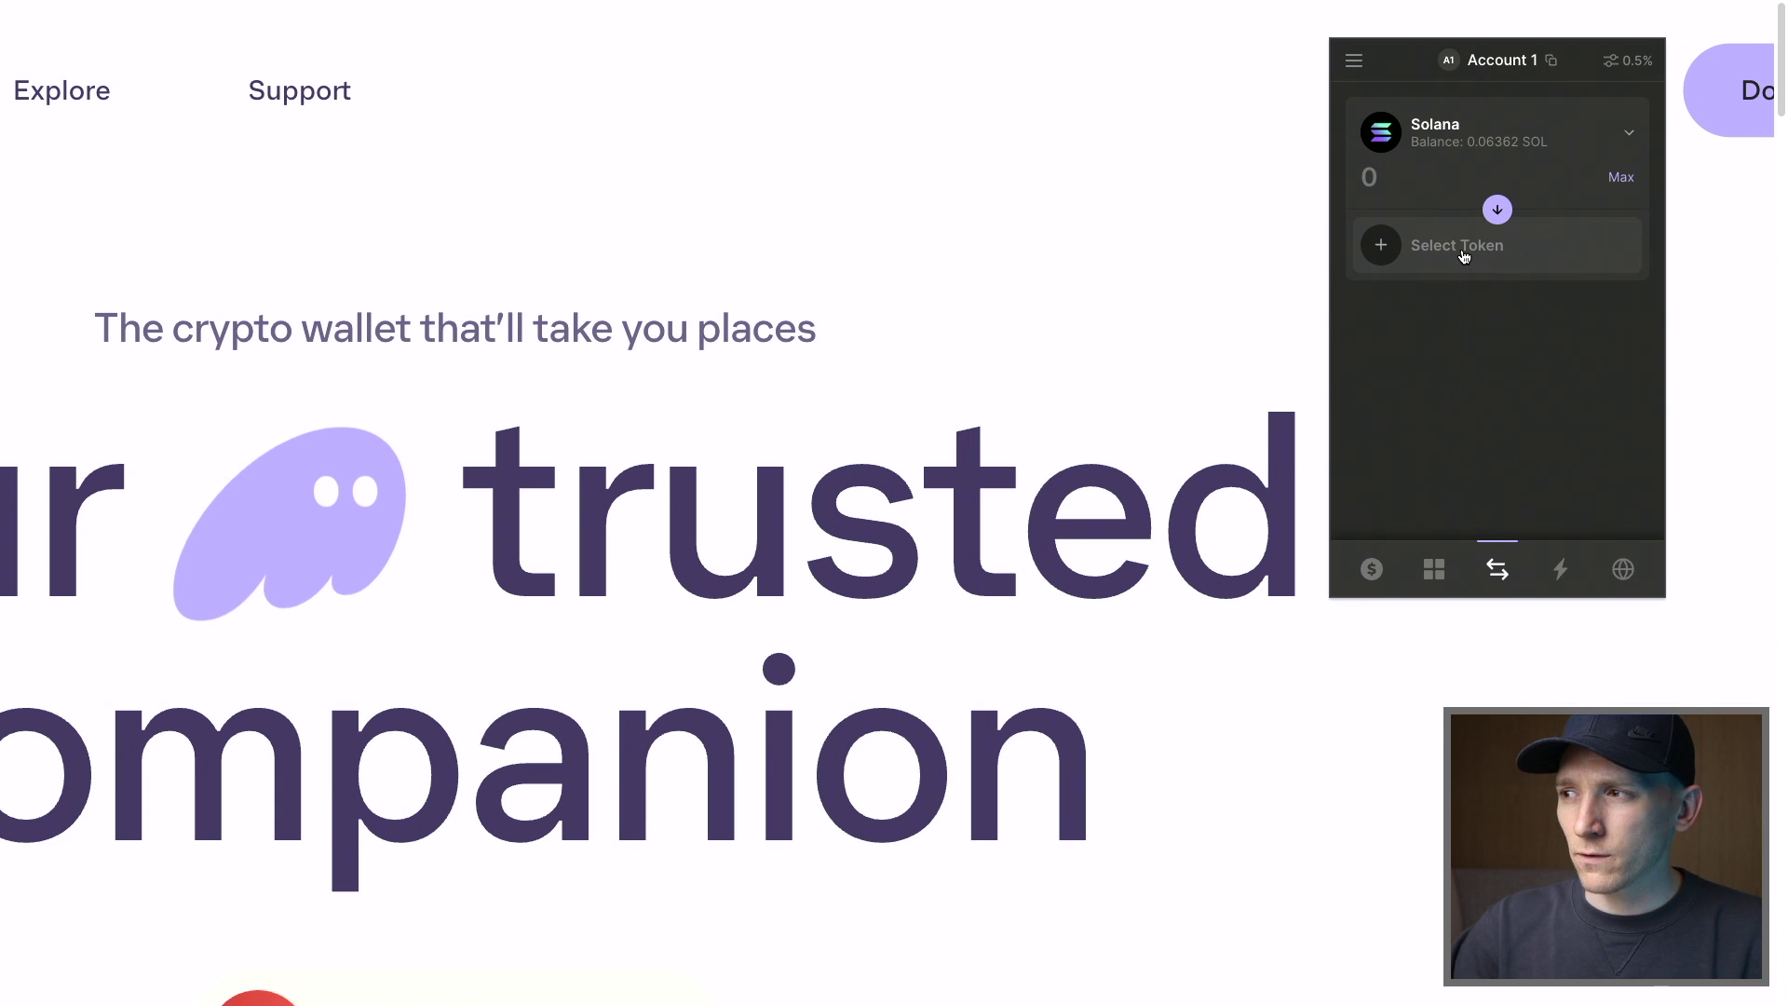
Browse the Solana, Ethereum and Polygon token lists, then pick USD Coin on Solana to receive.
click(1464, 256)
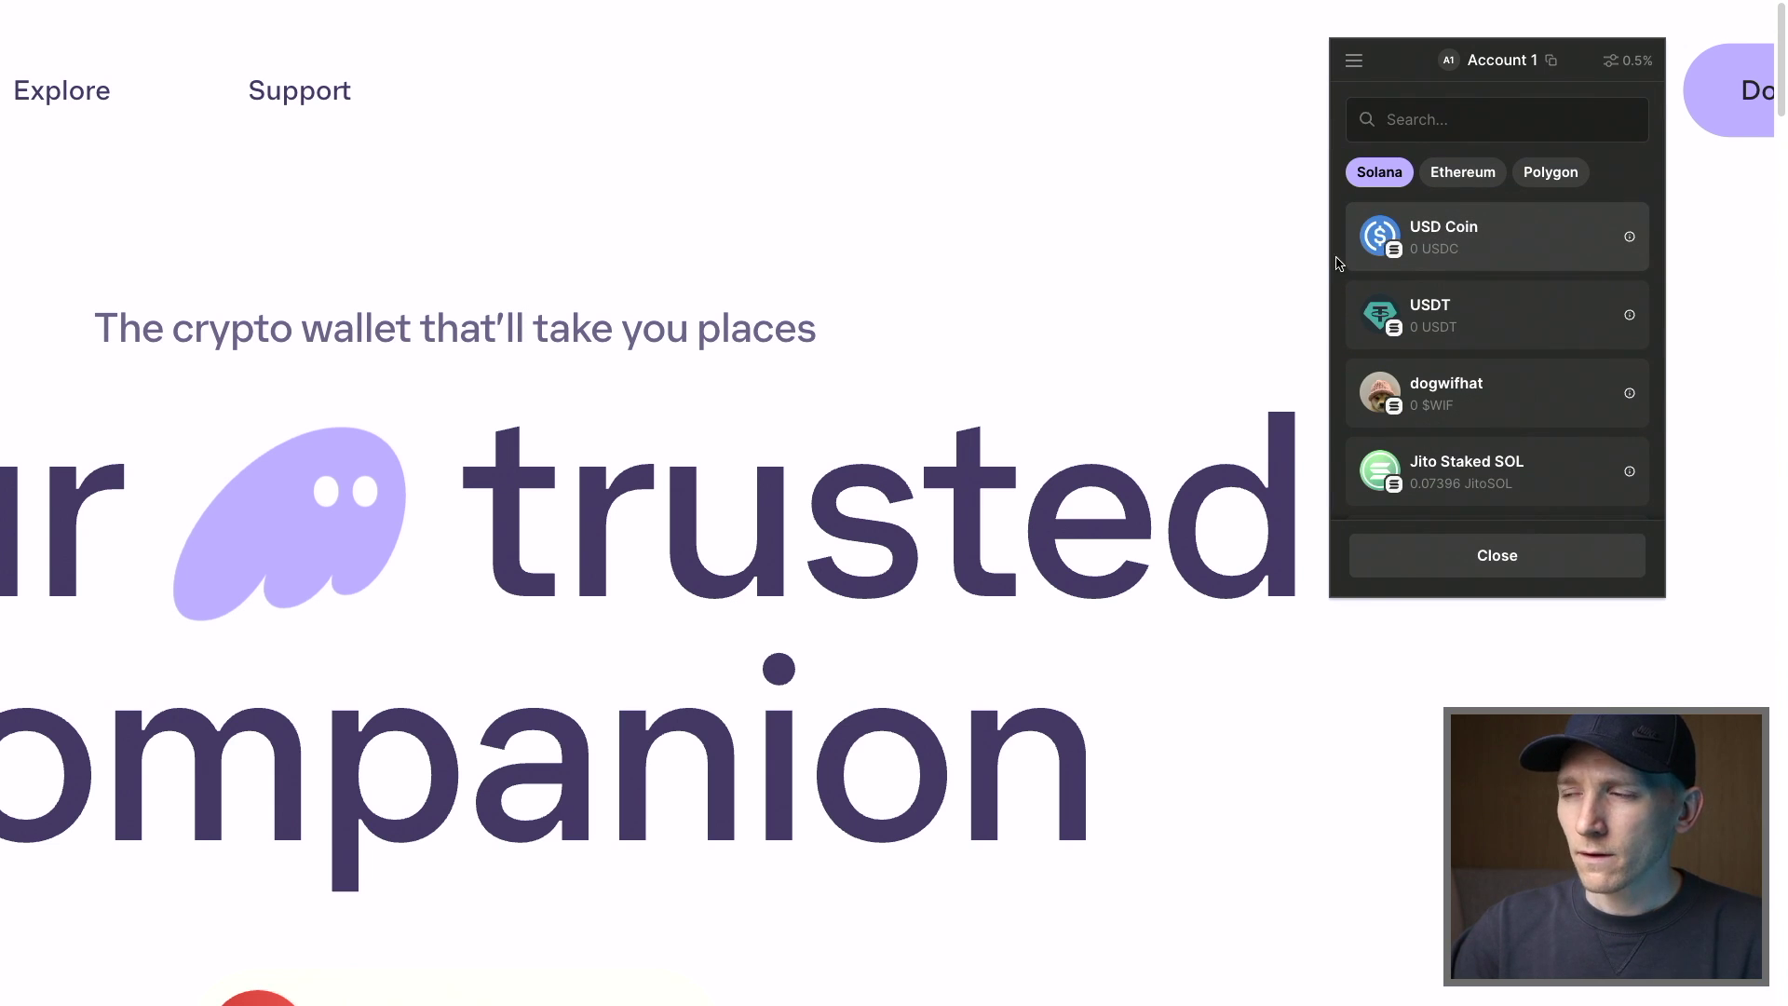
click(1384, 180)
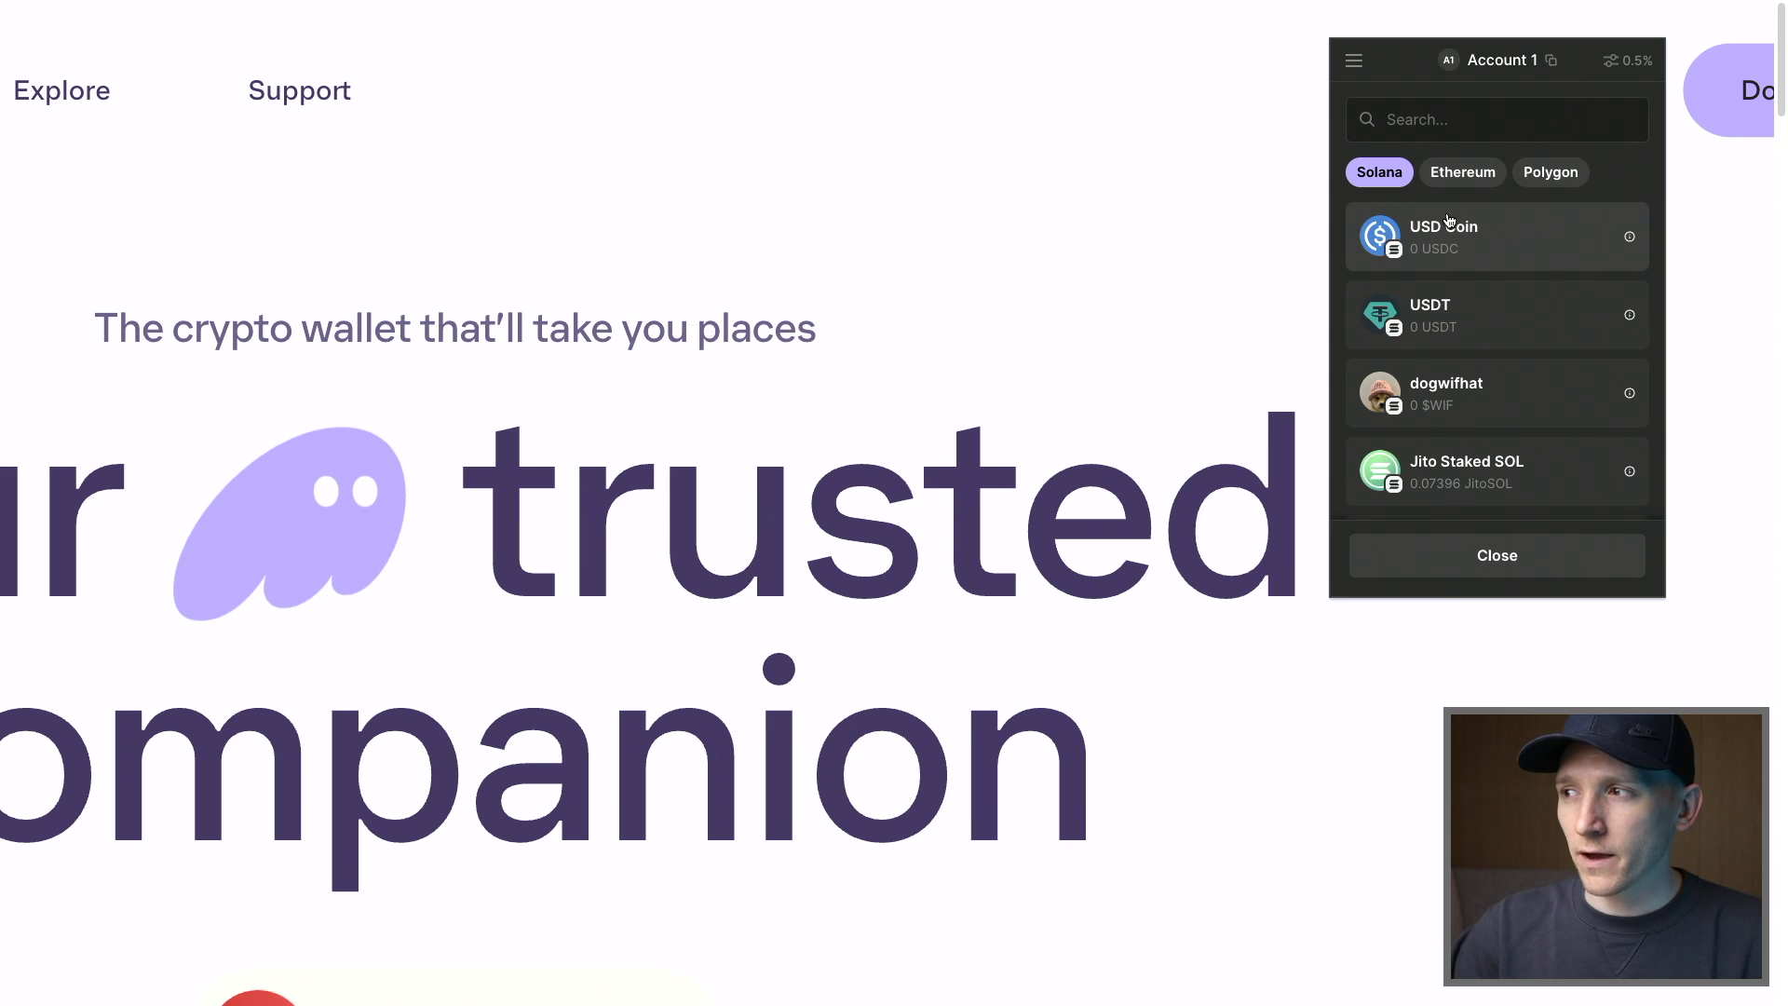
click(1480, 182)
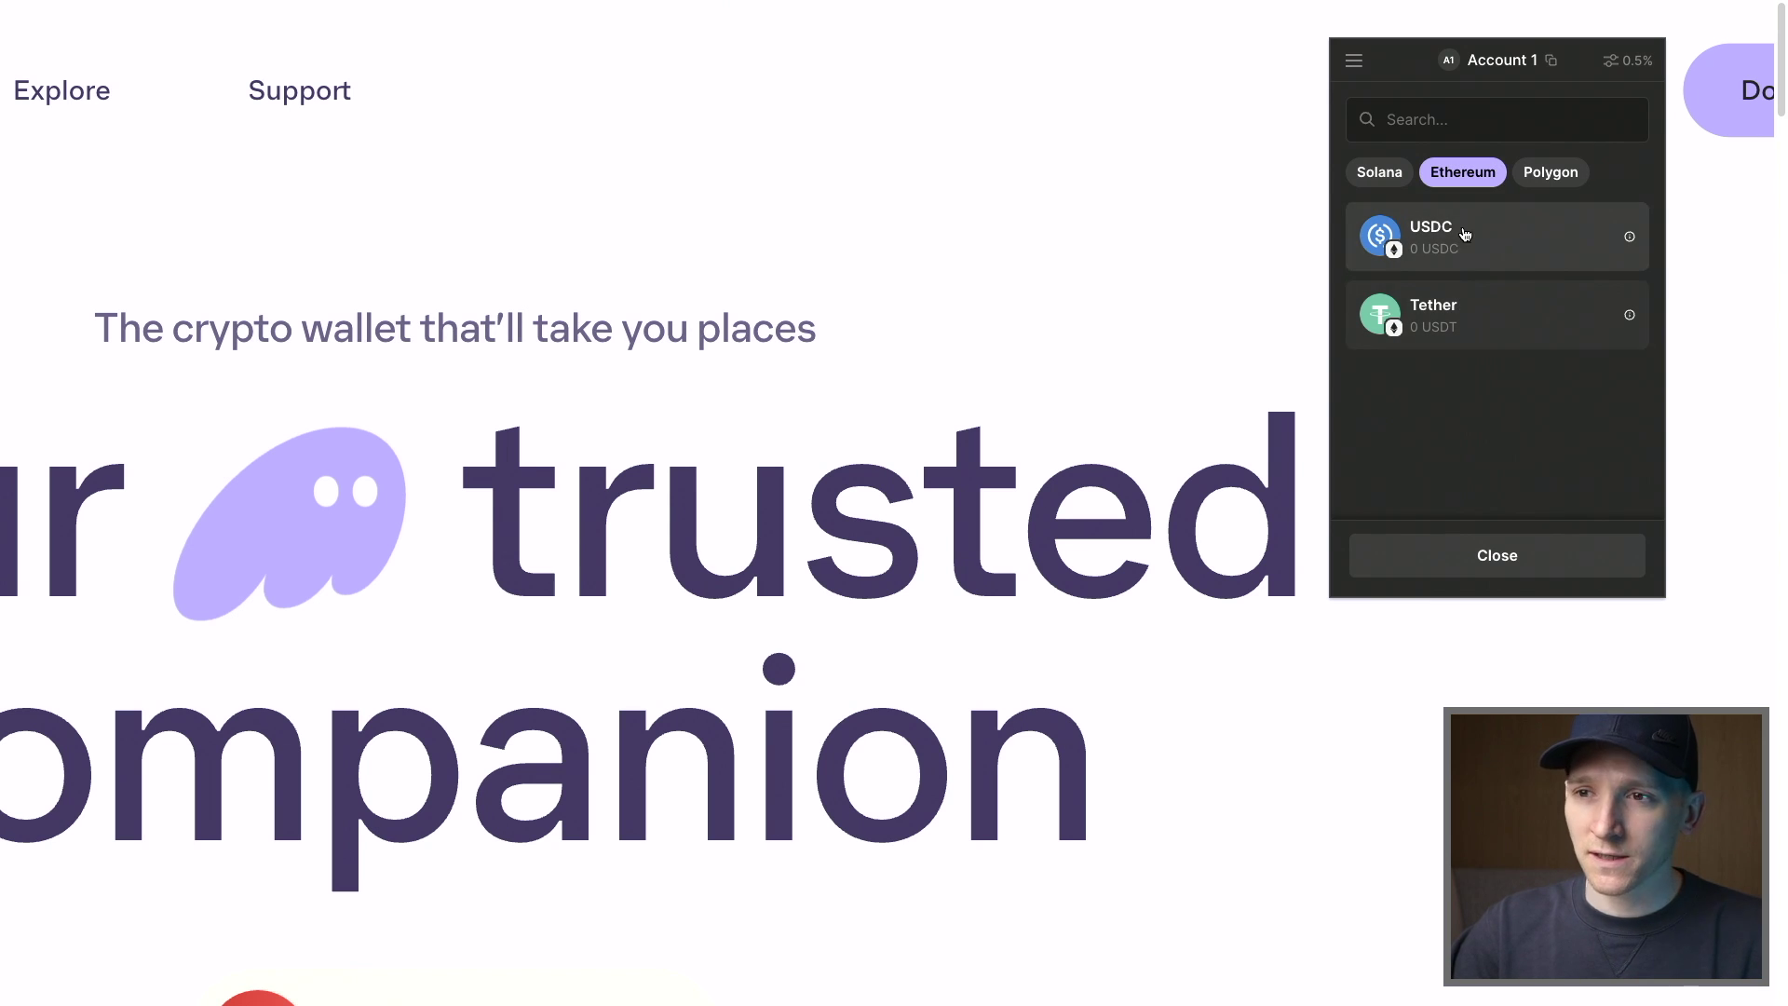
click(1557, 171)
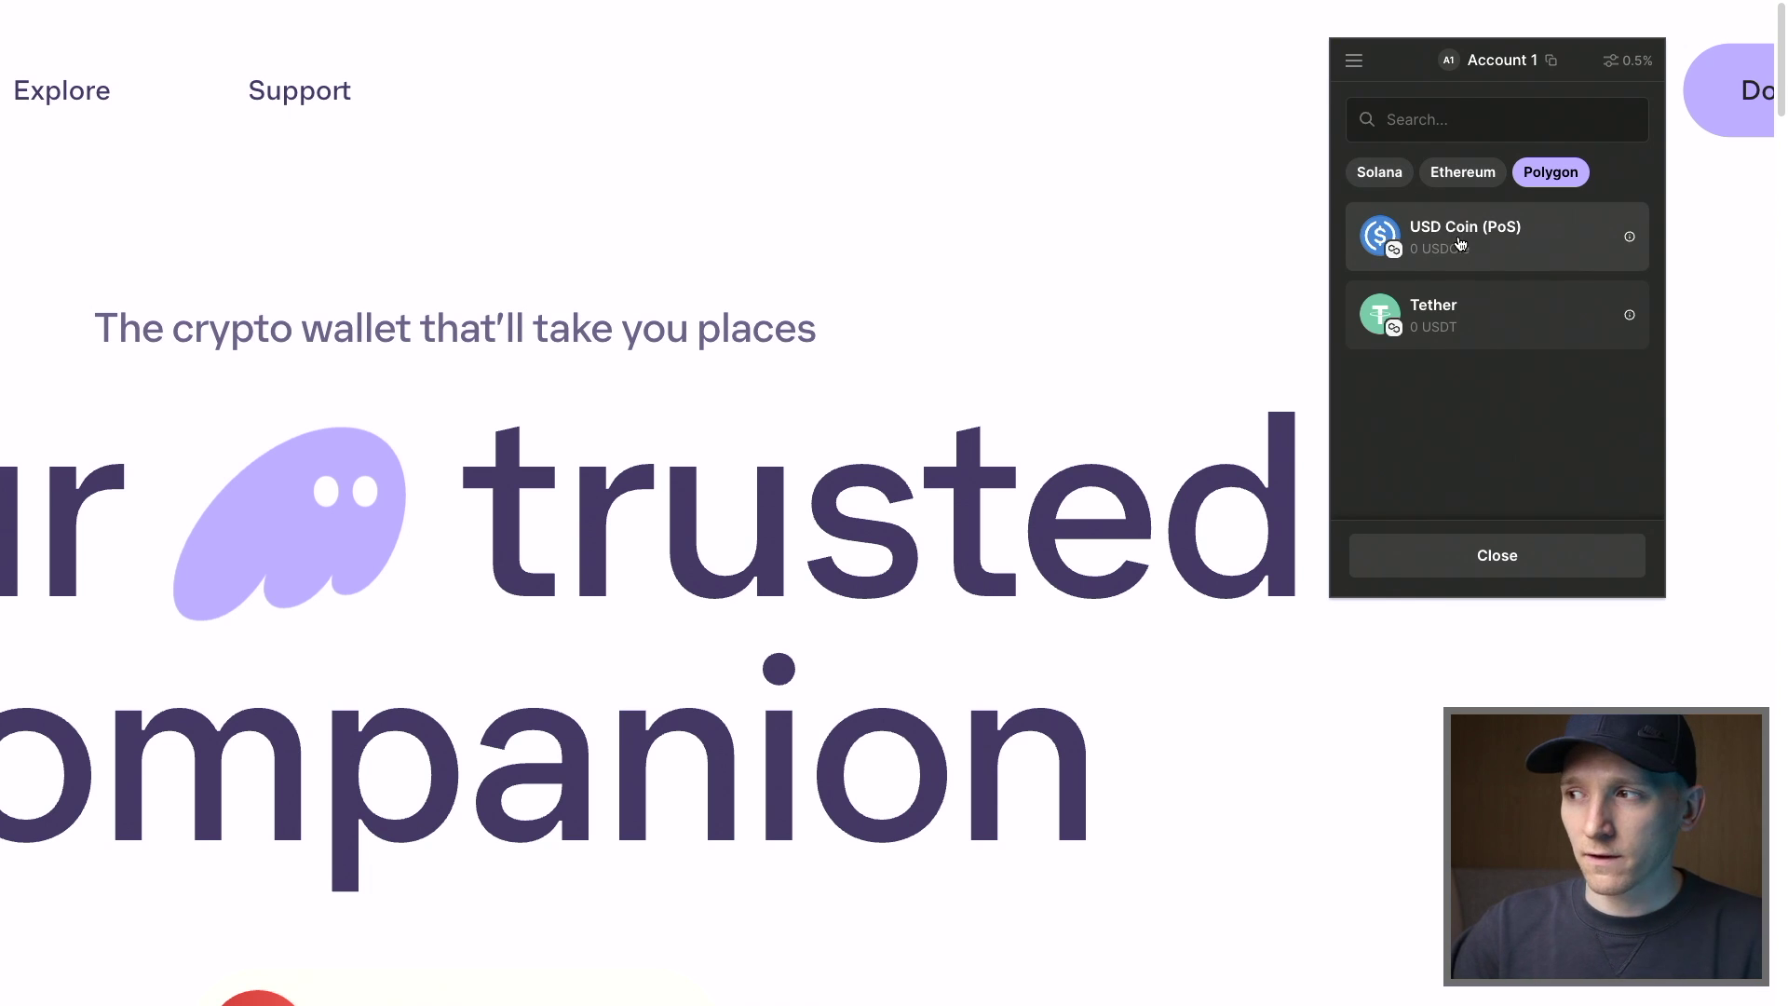
click(1385, 176)
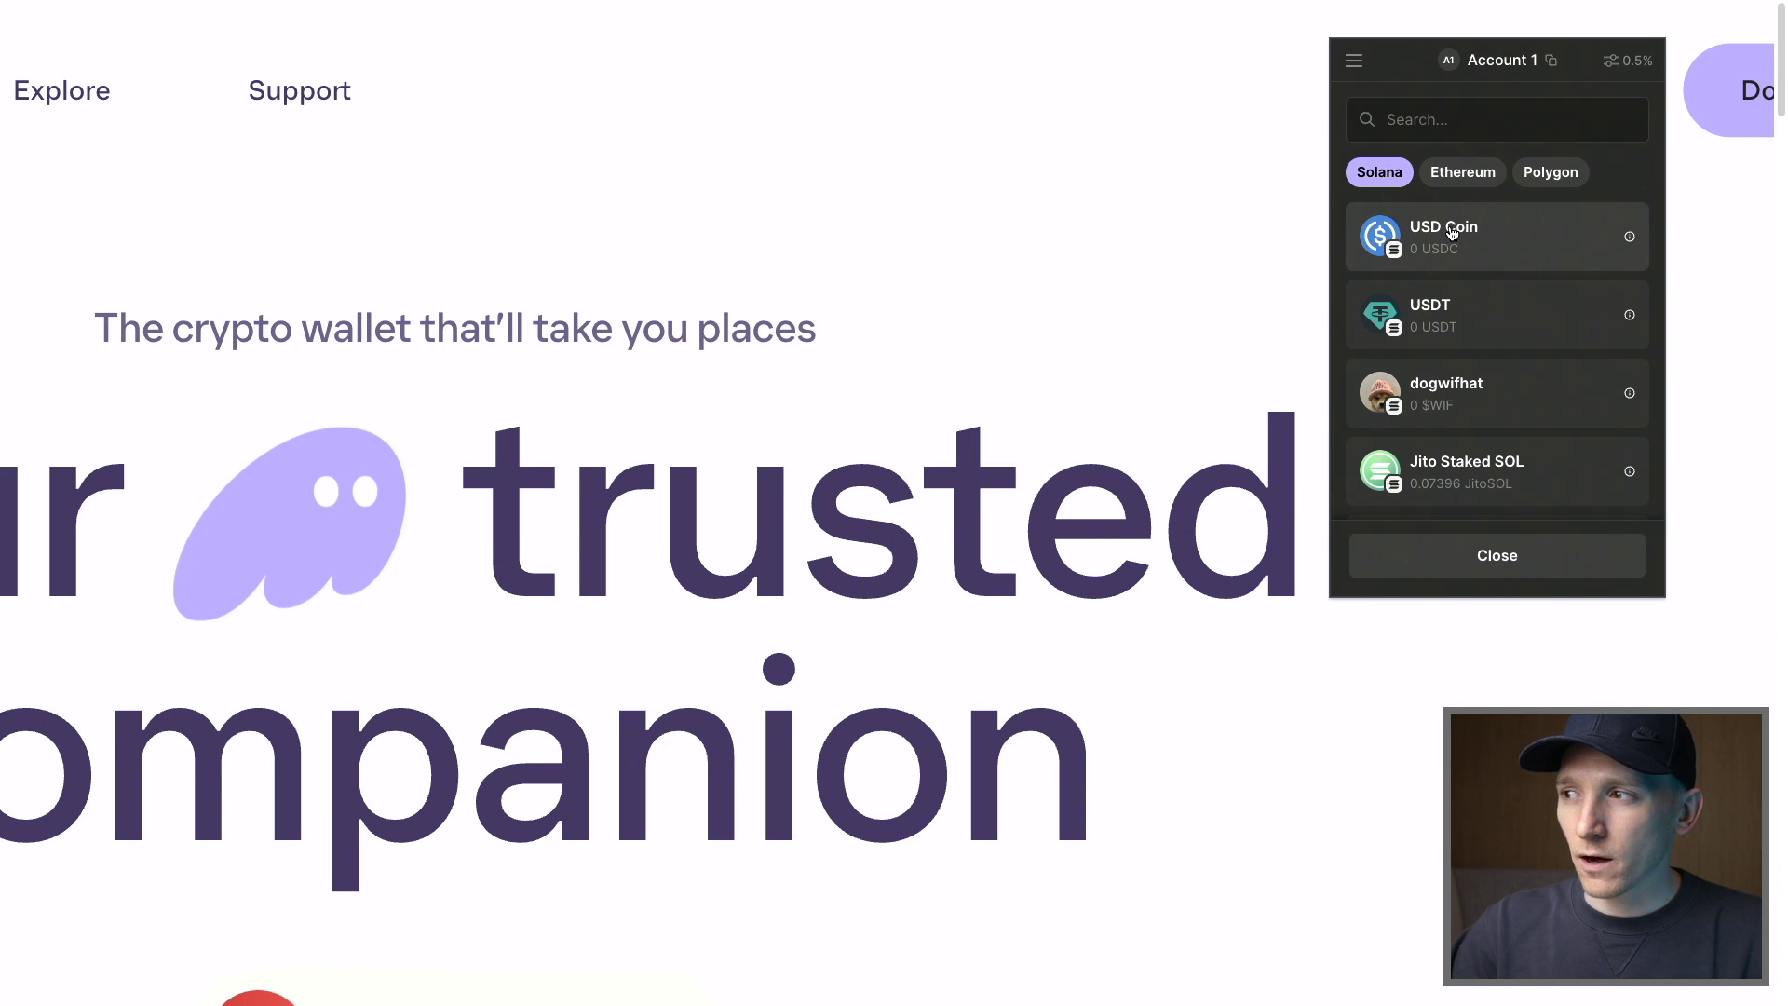
click(1450, 247)
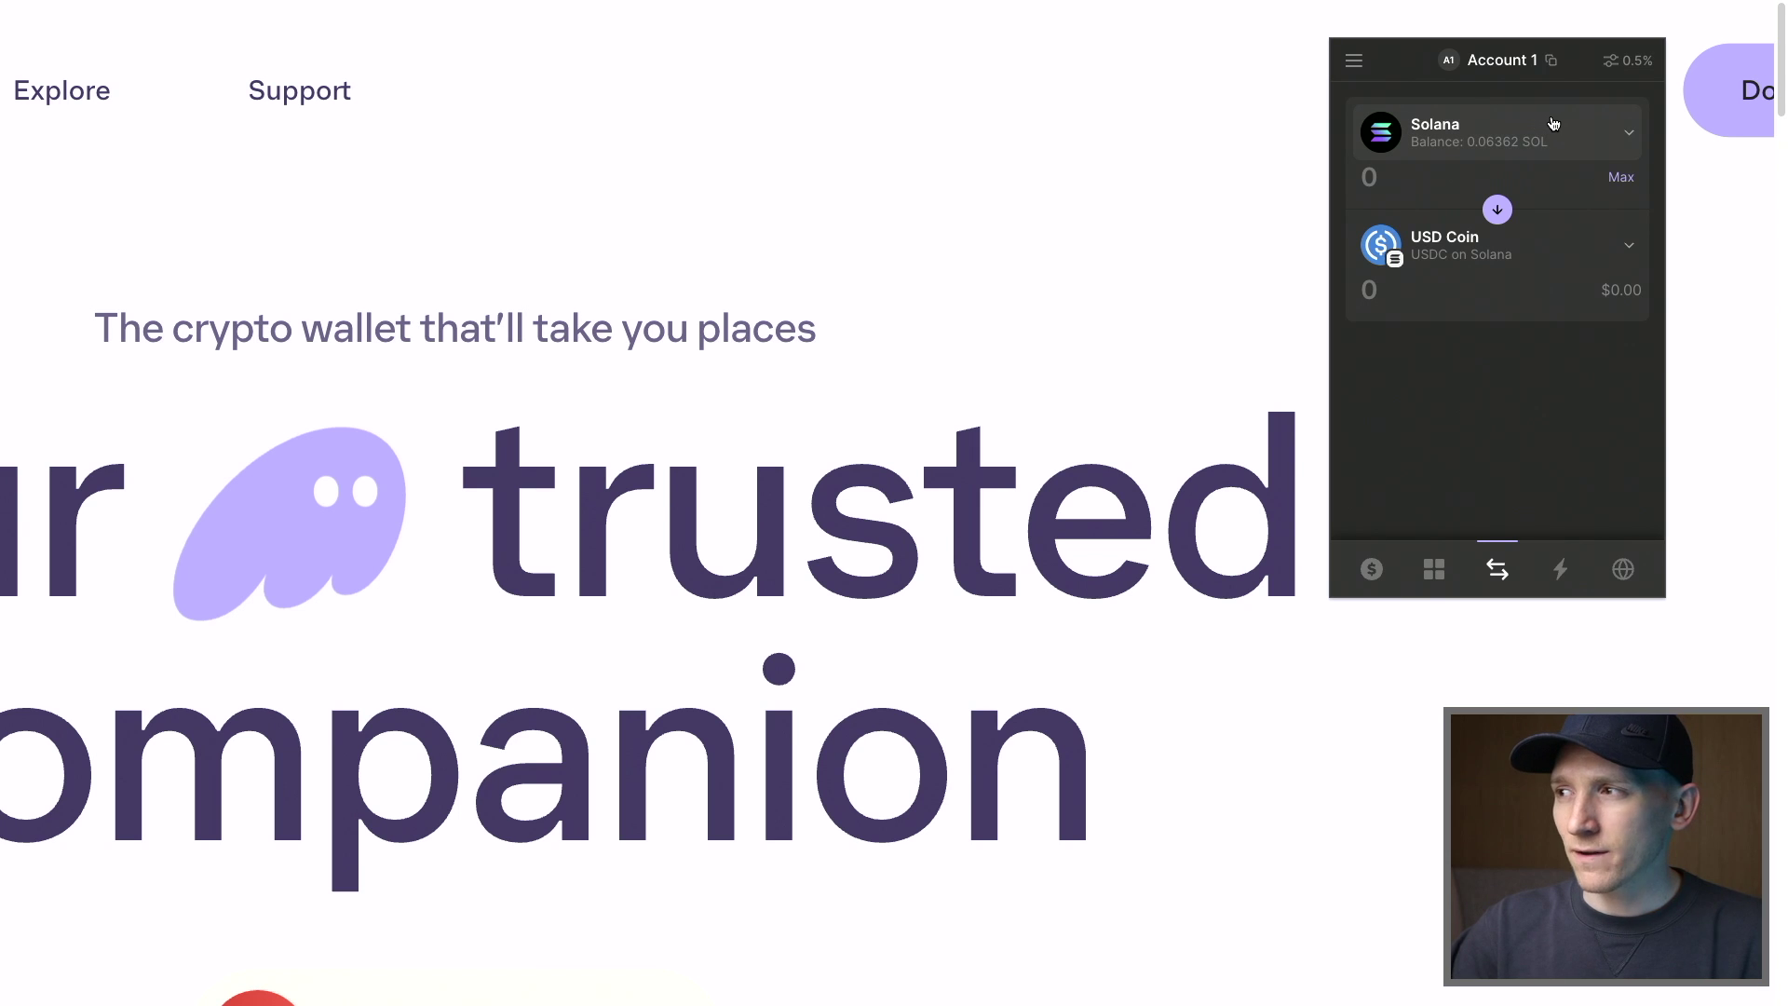
Set the swap slippage tolerance to the recommended 0.3% and confirm it.
click(1625, 63)
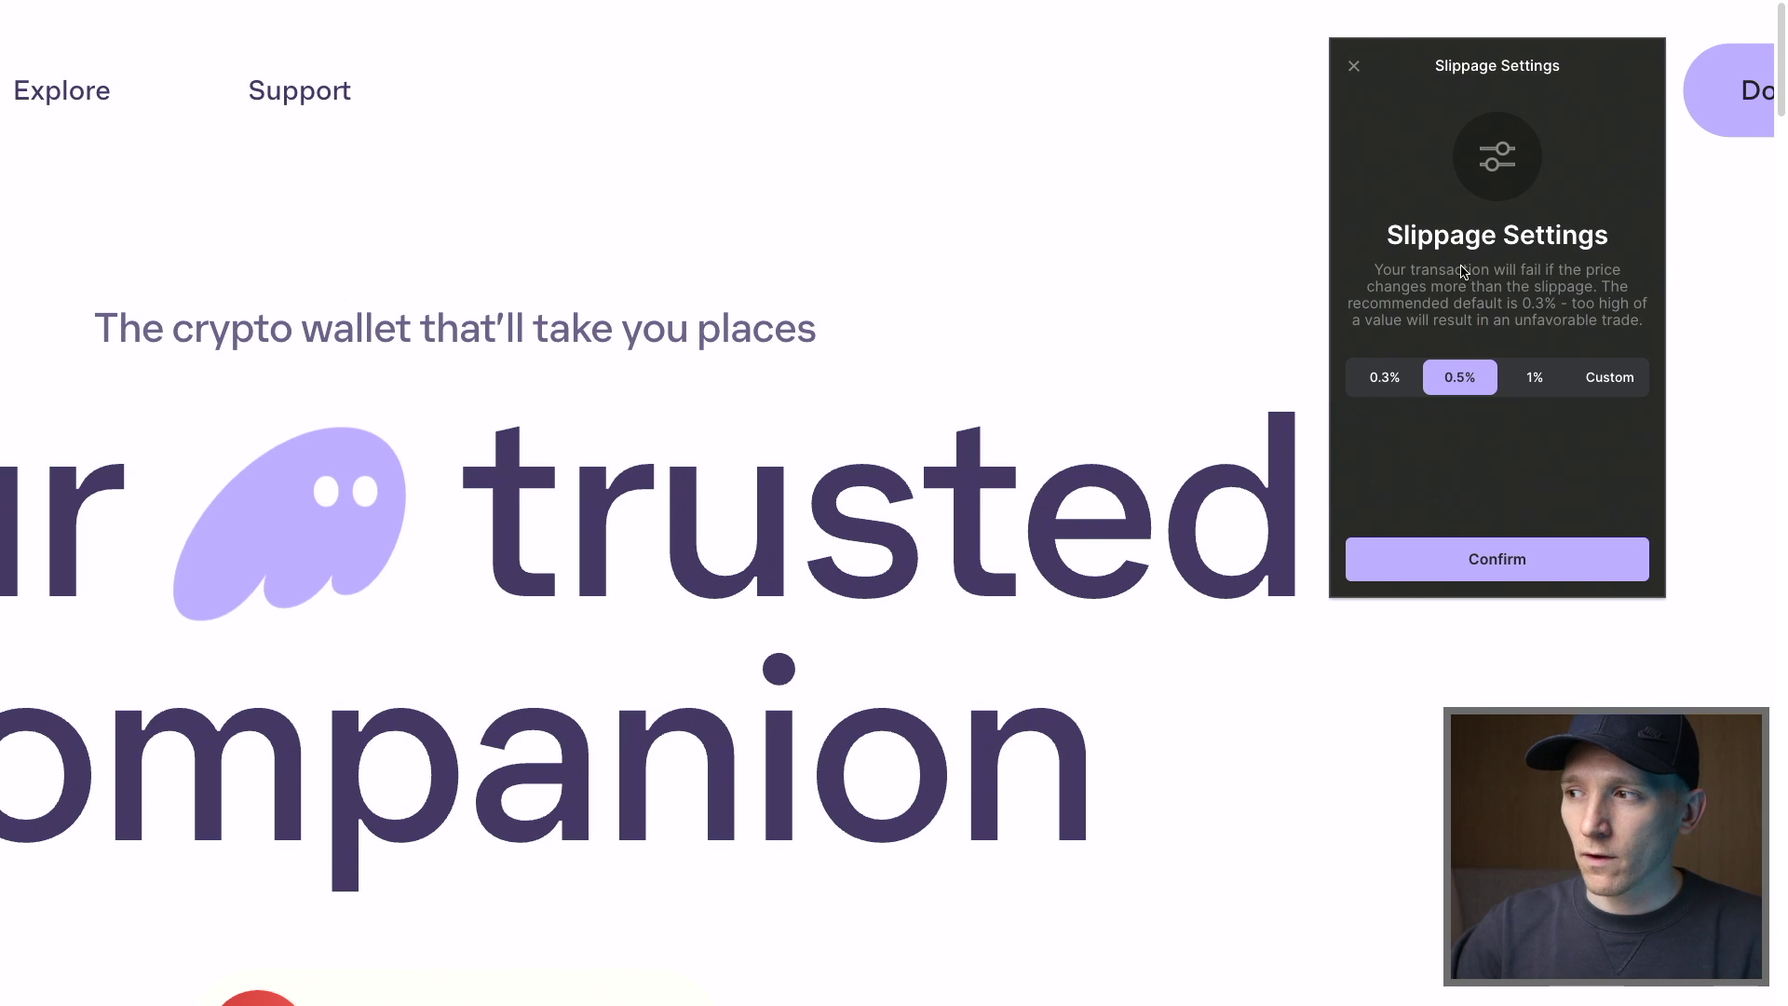
click(1384, 382)
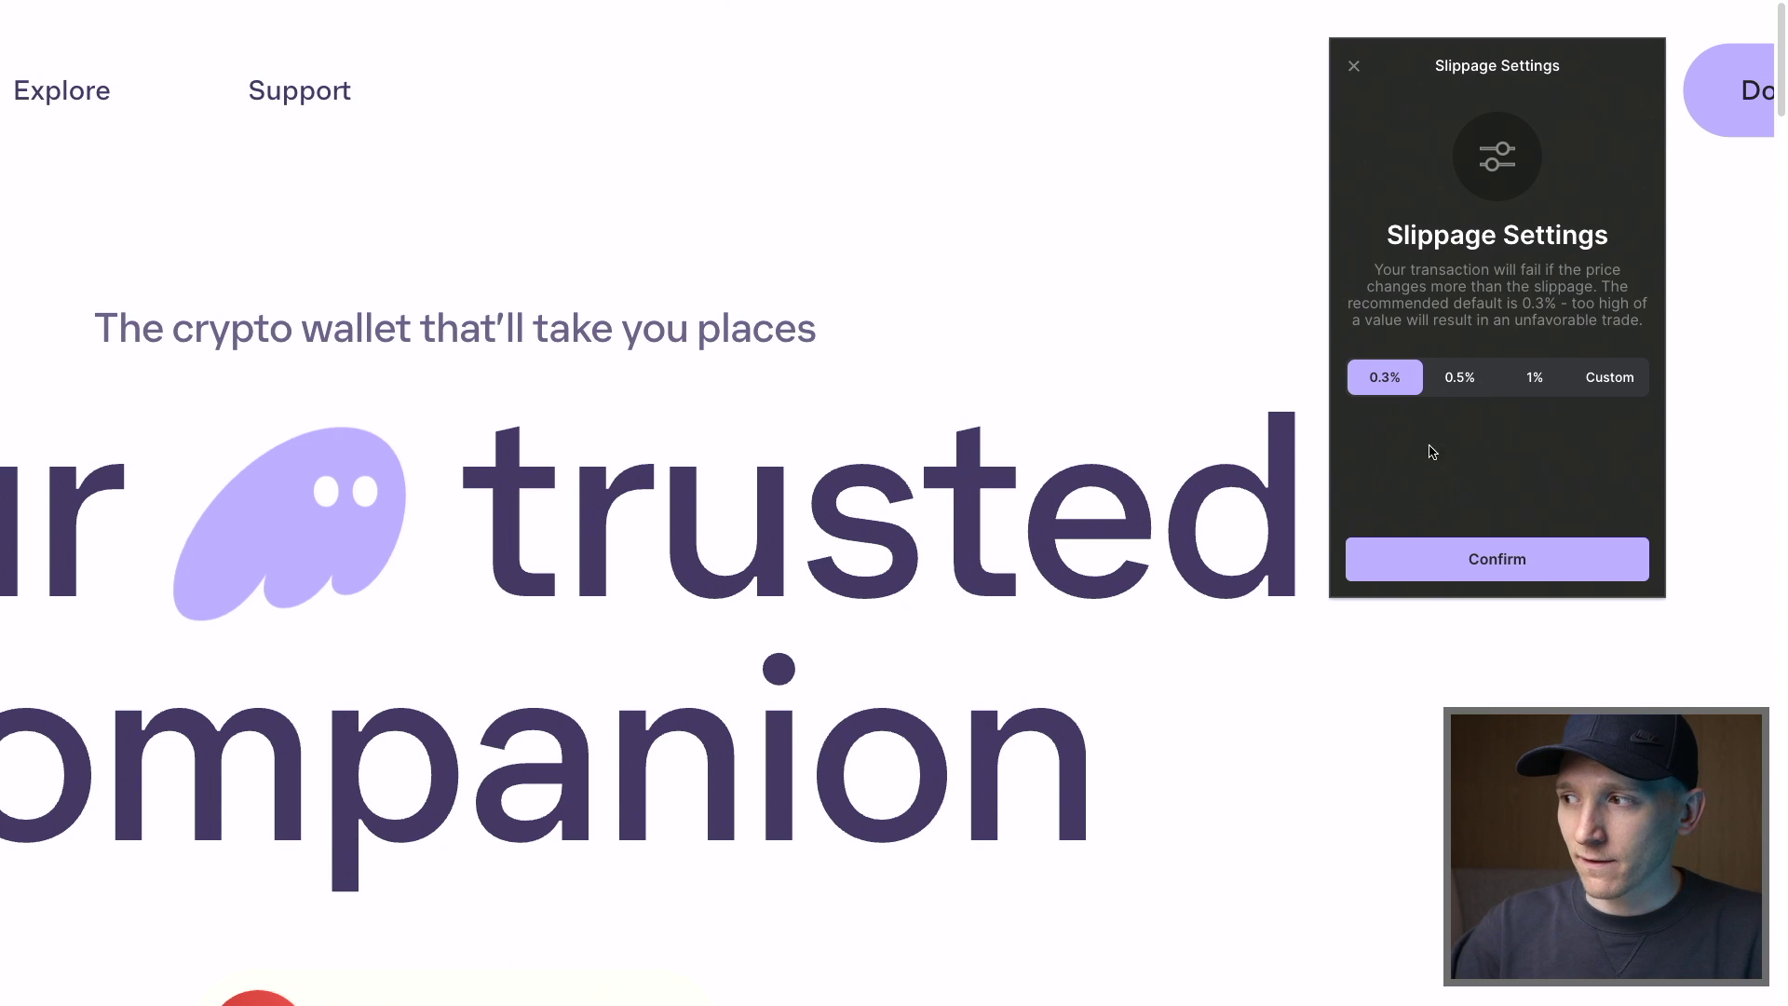
click(1474, 562)
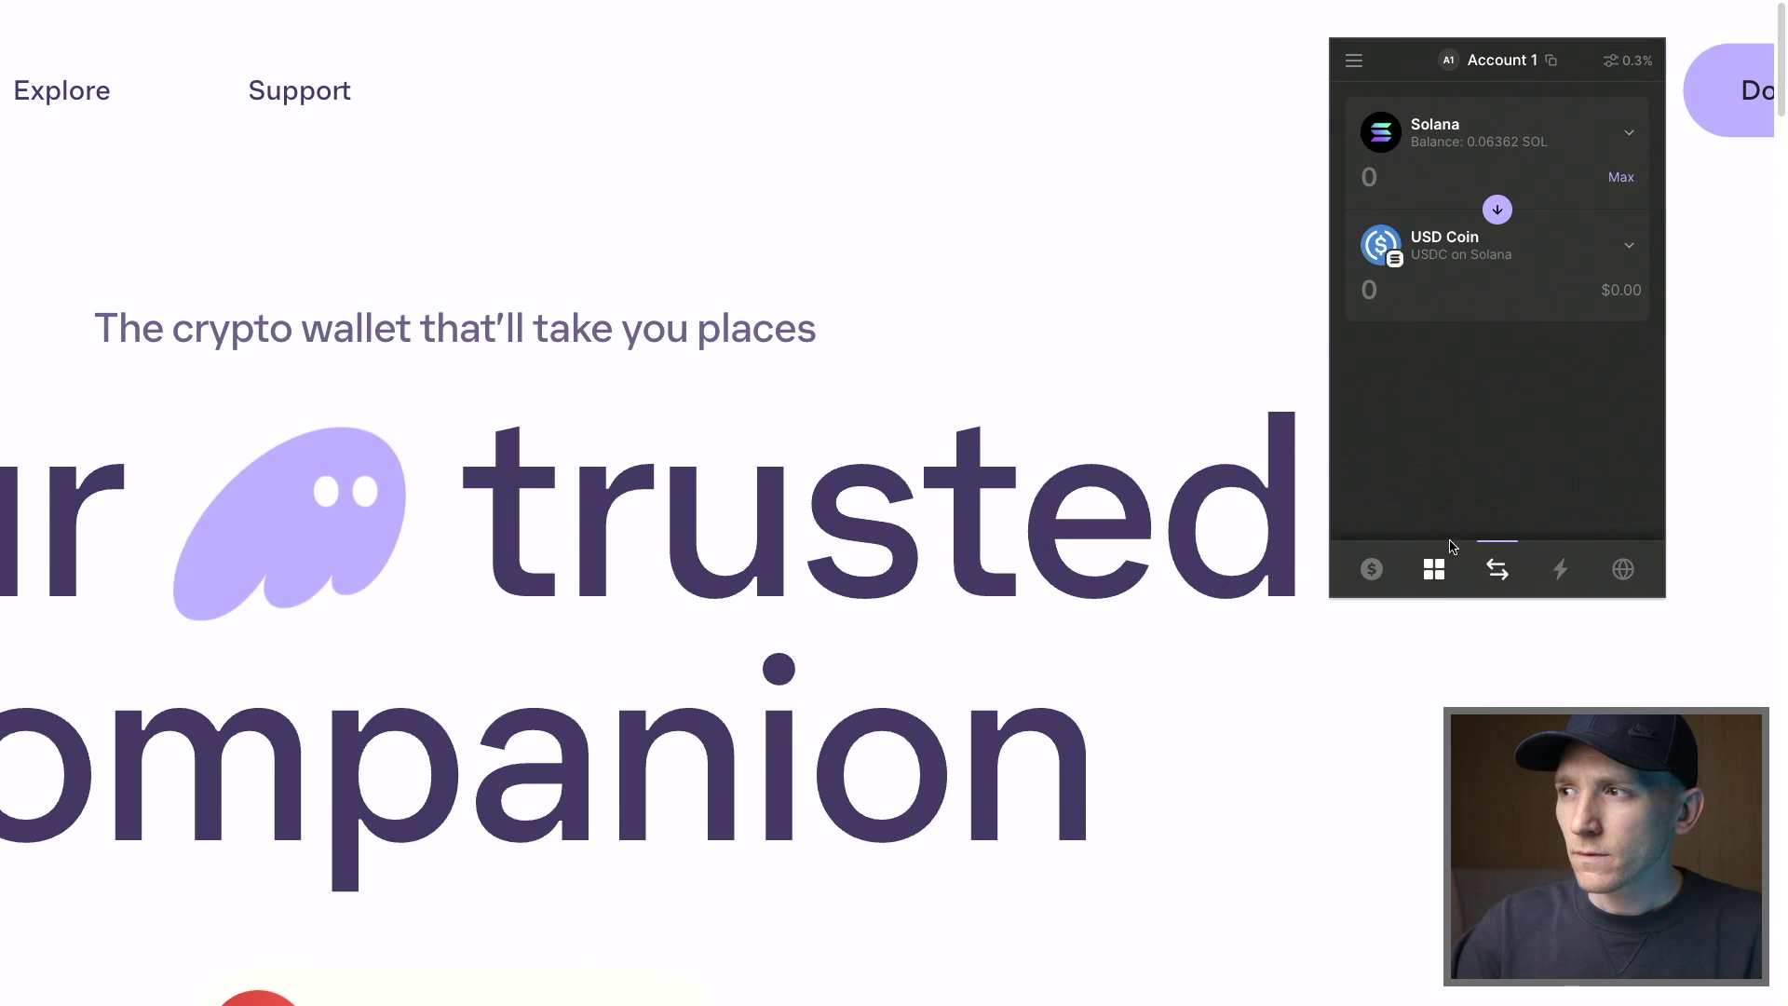
Enter 0.02 SOL as the swap amount, correcting an initial 0.001.
click(1415, 179)
text(0.001)
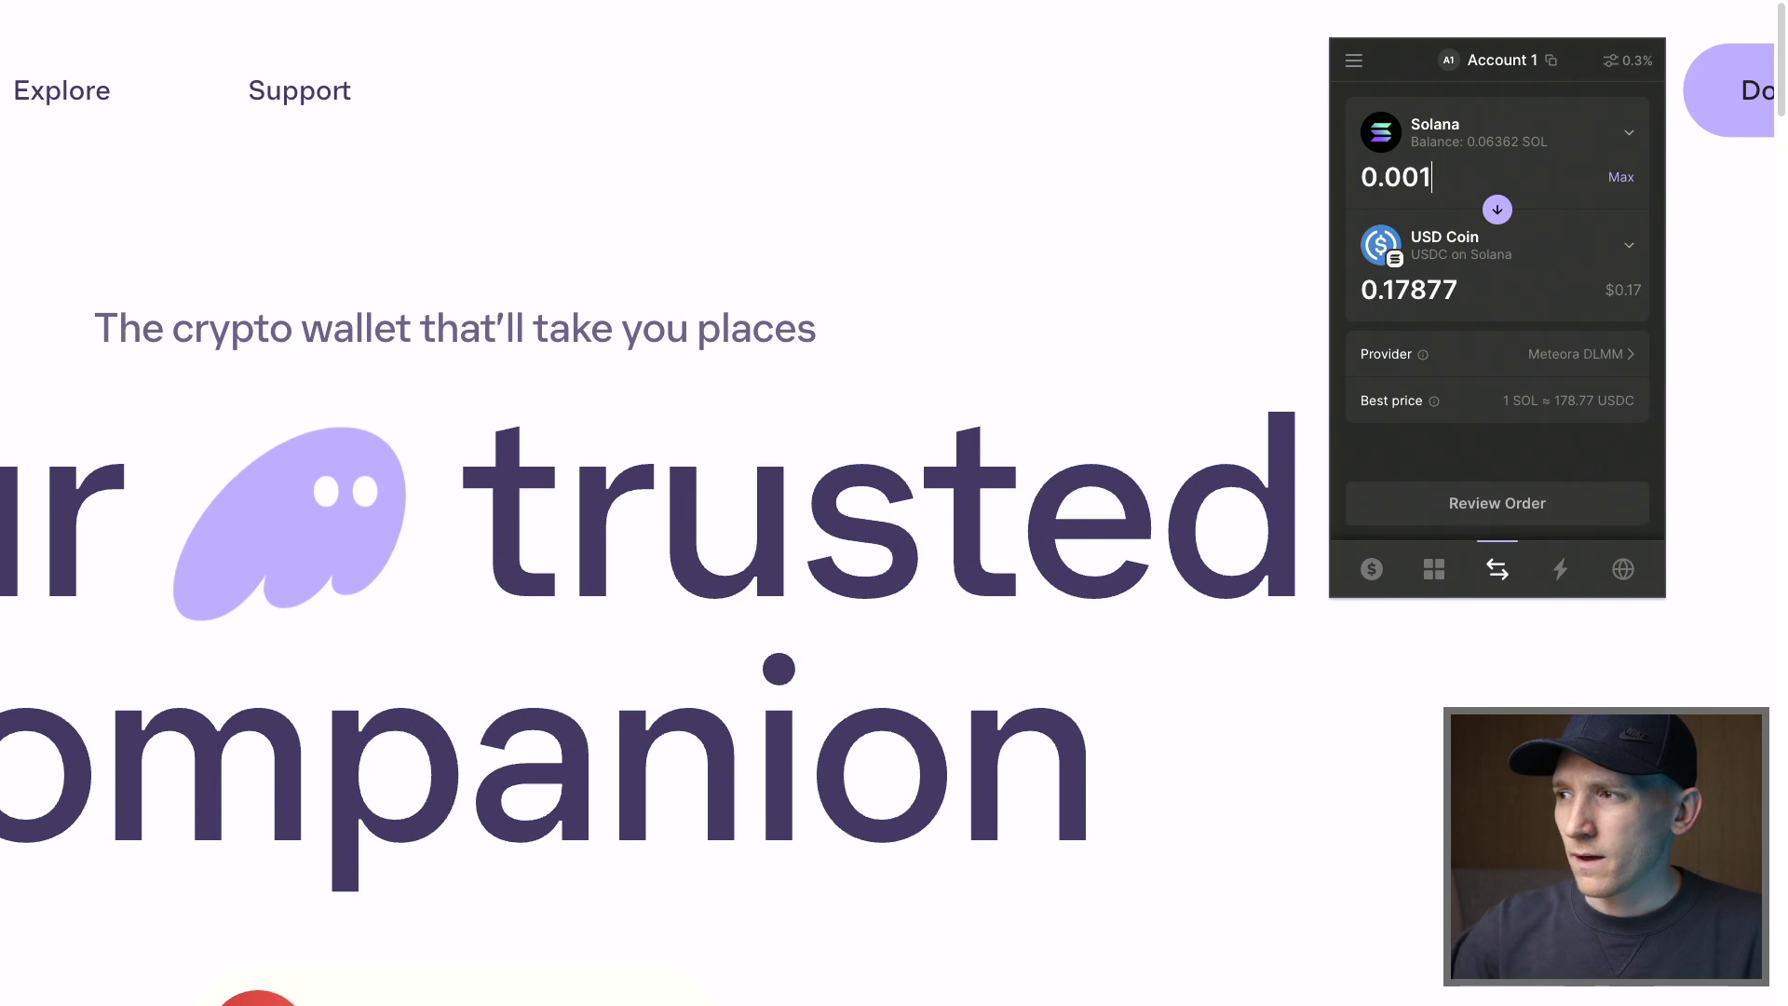
key(BackSpace)
text(2)
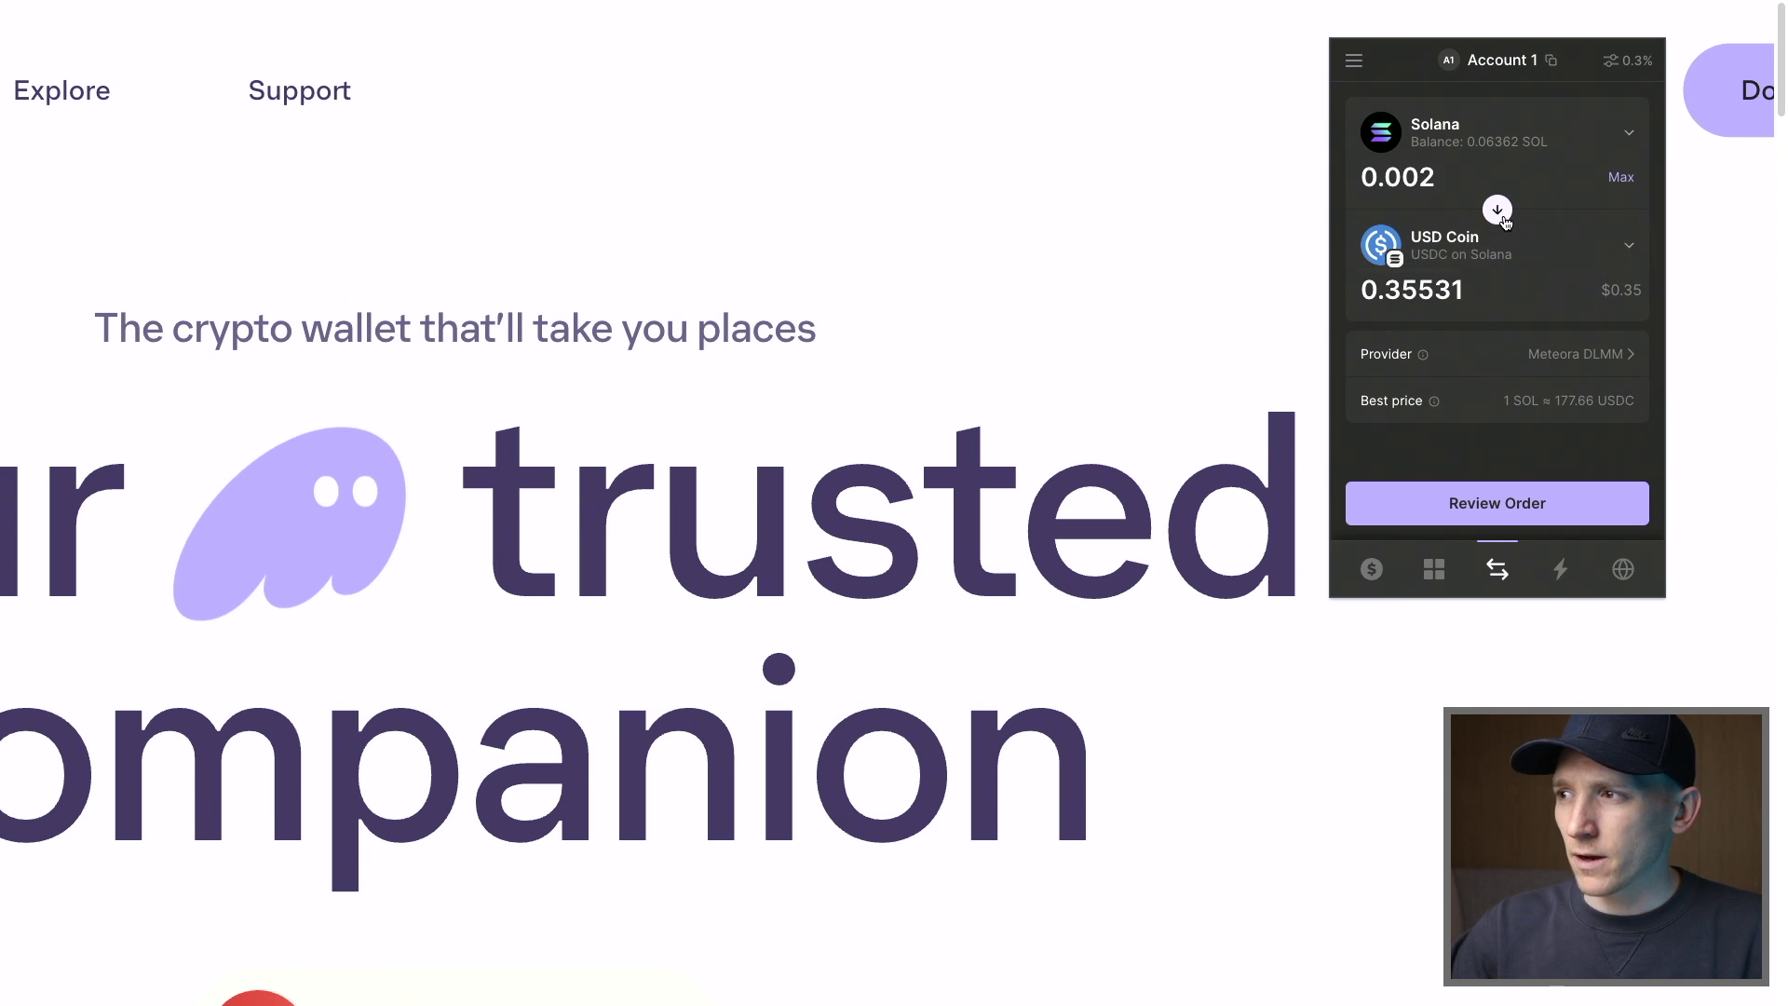
key(BackSpace)
key(BackSpace)
text(2)
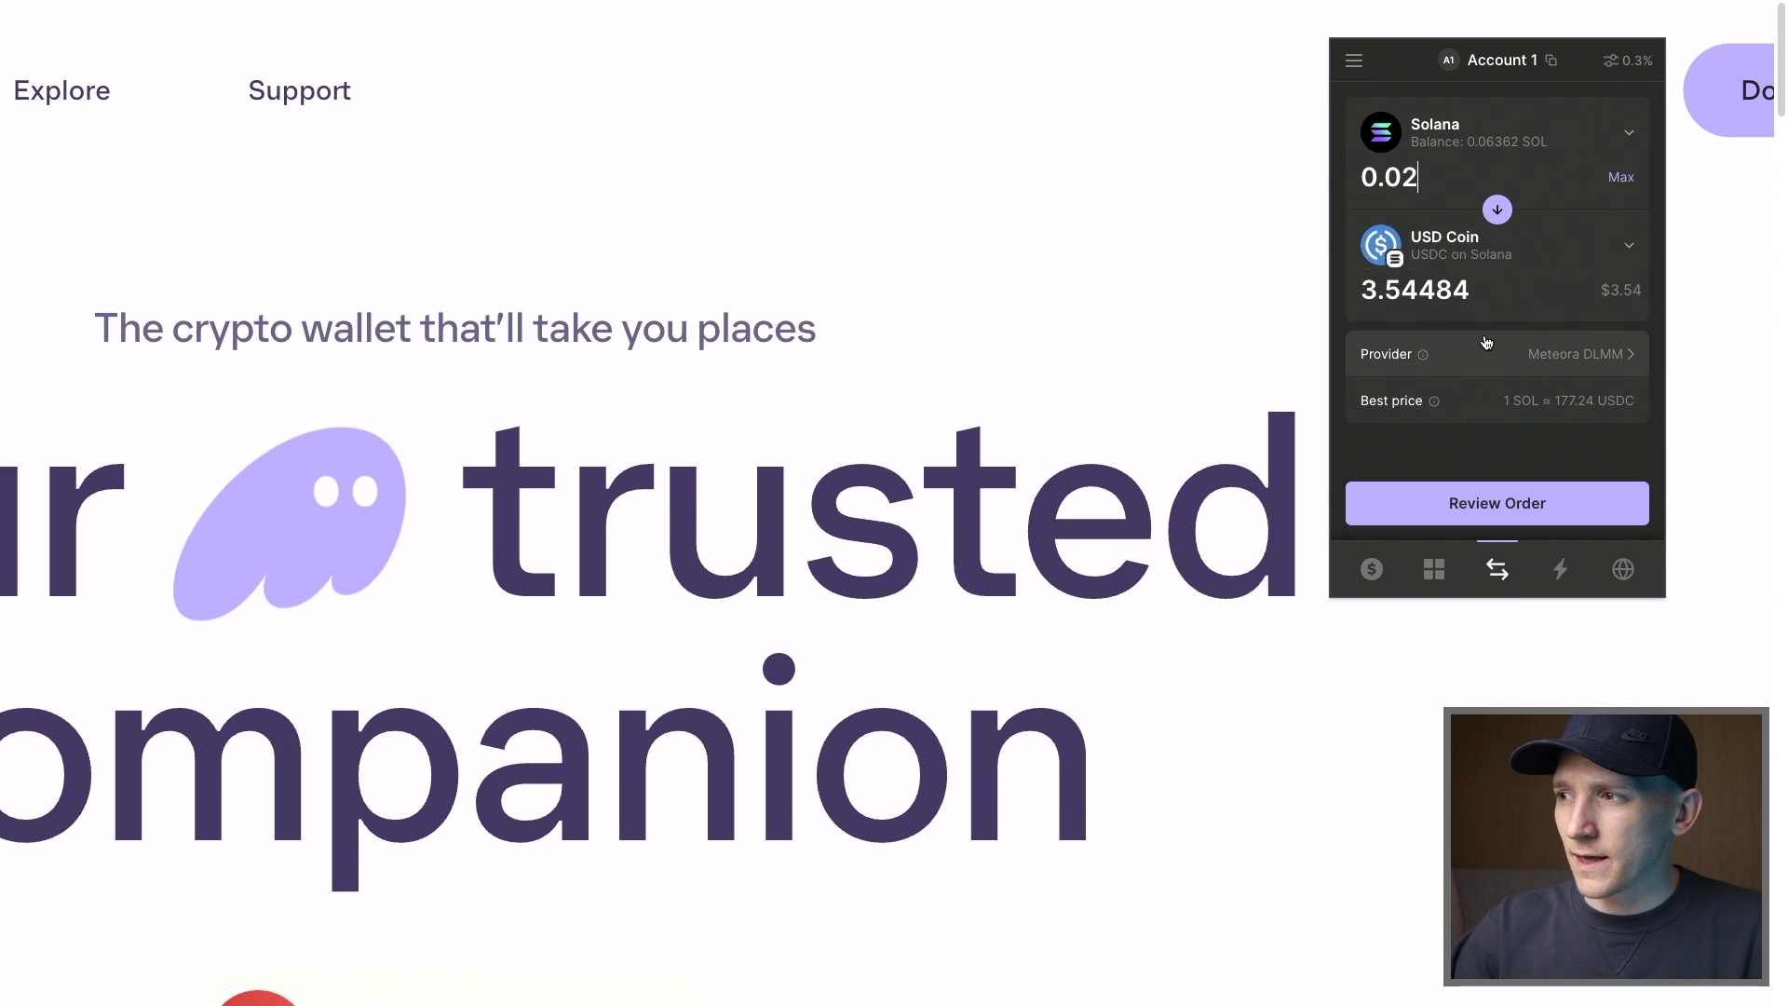
mouse_move(1419, 359)
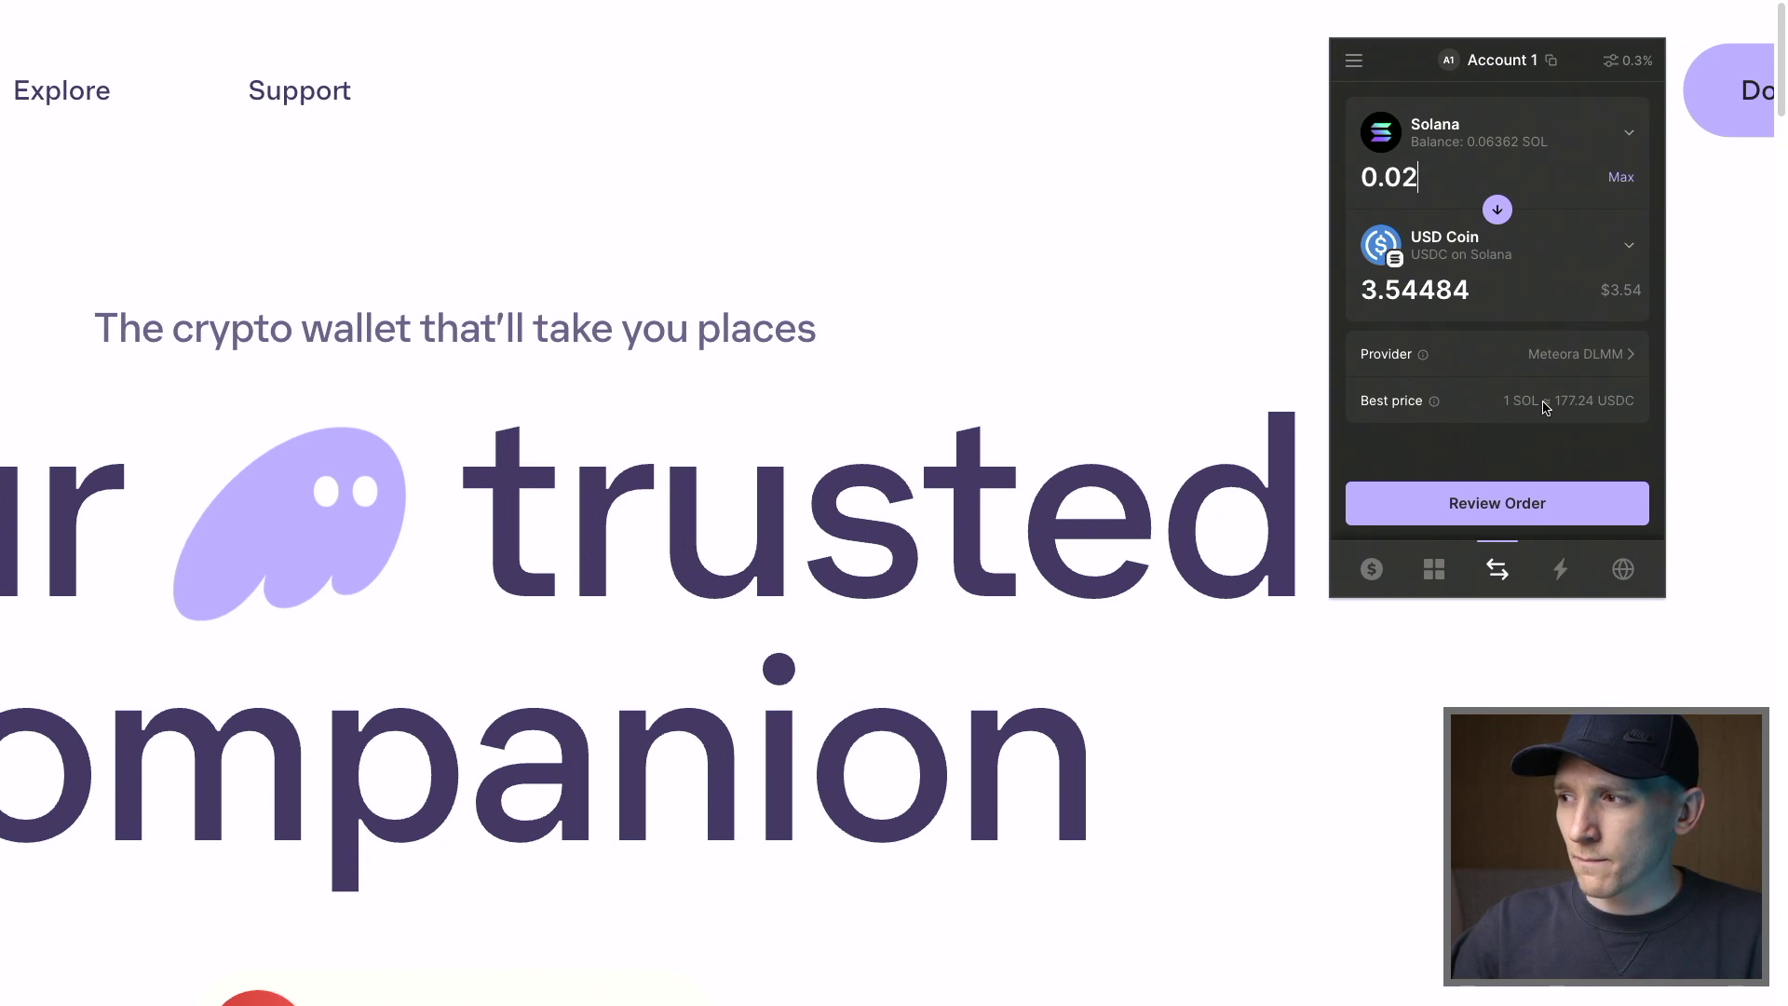
Review the 0.02 SOL to 3.54484 USDC order and execute the swap.
click(1495, 513)
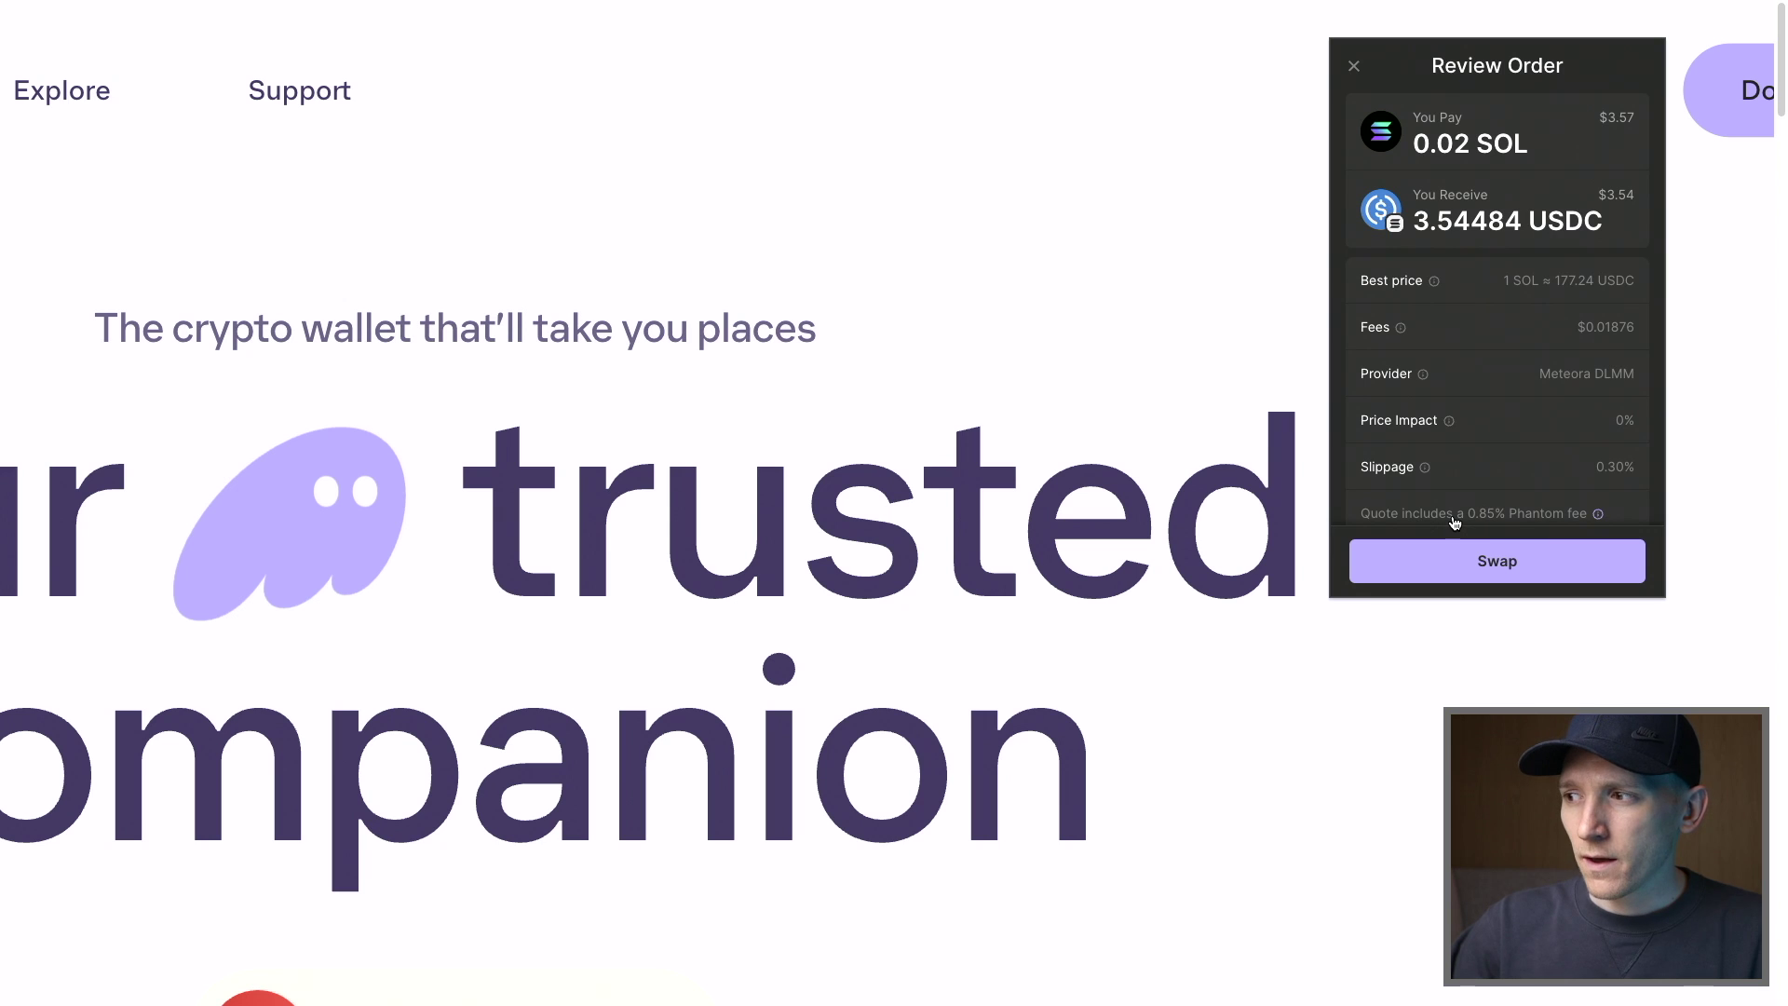
mouse_move(1483, 524)
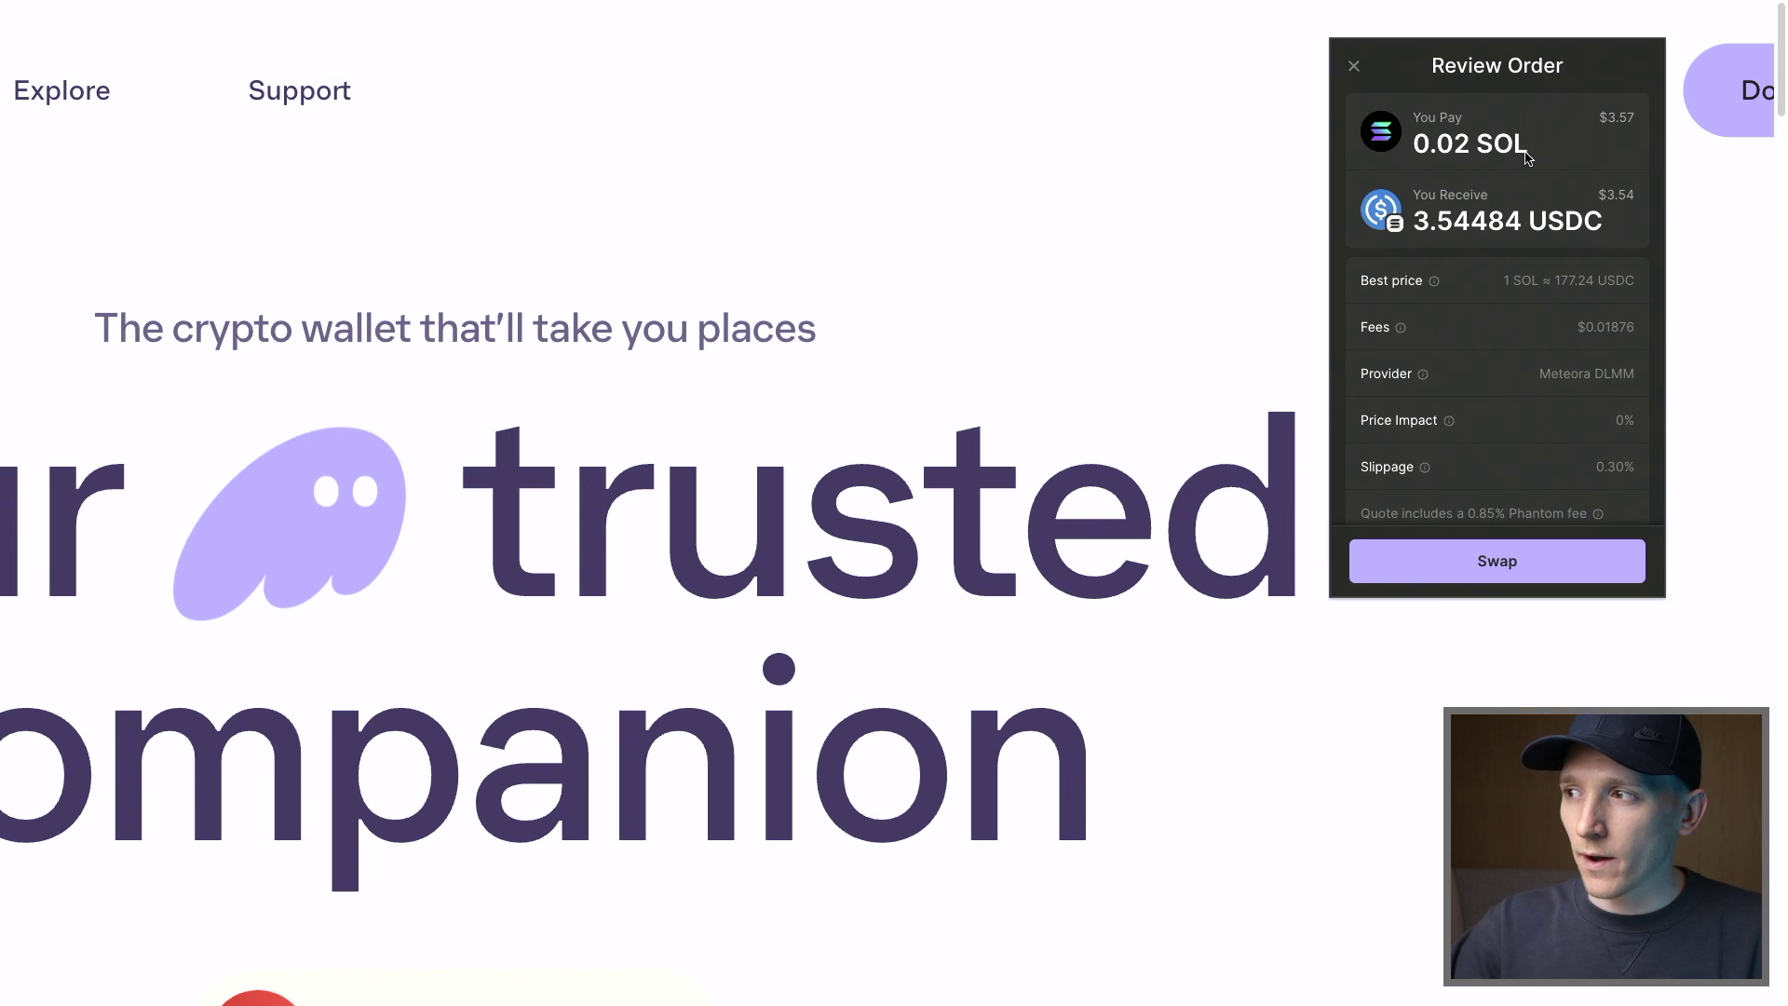
click(1497, 560)
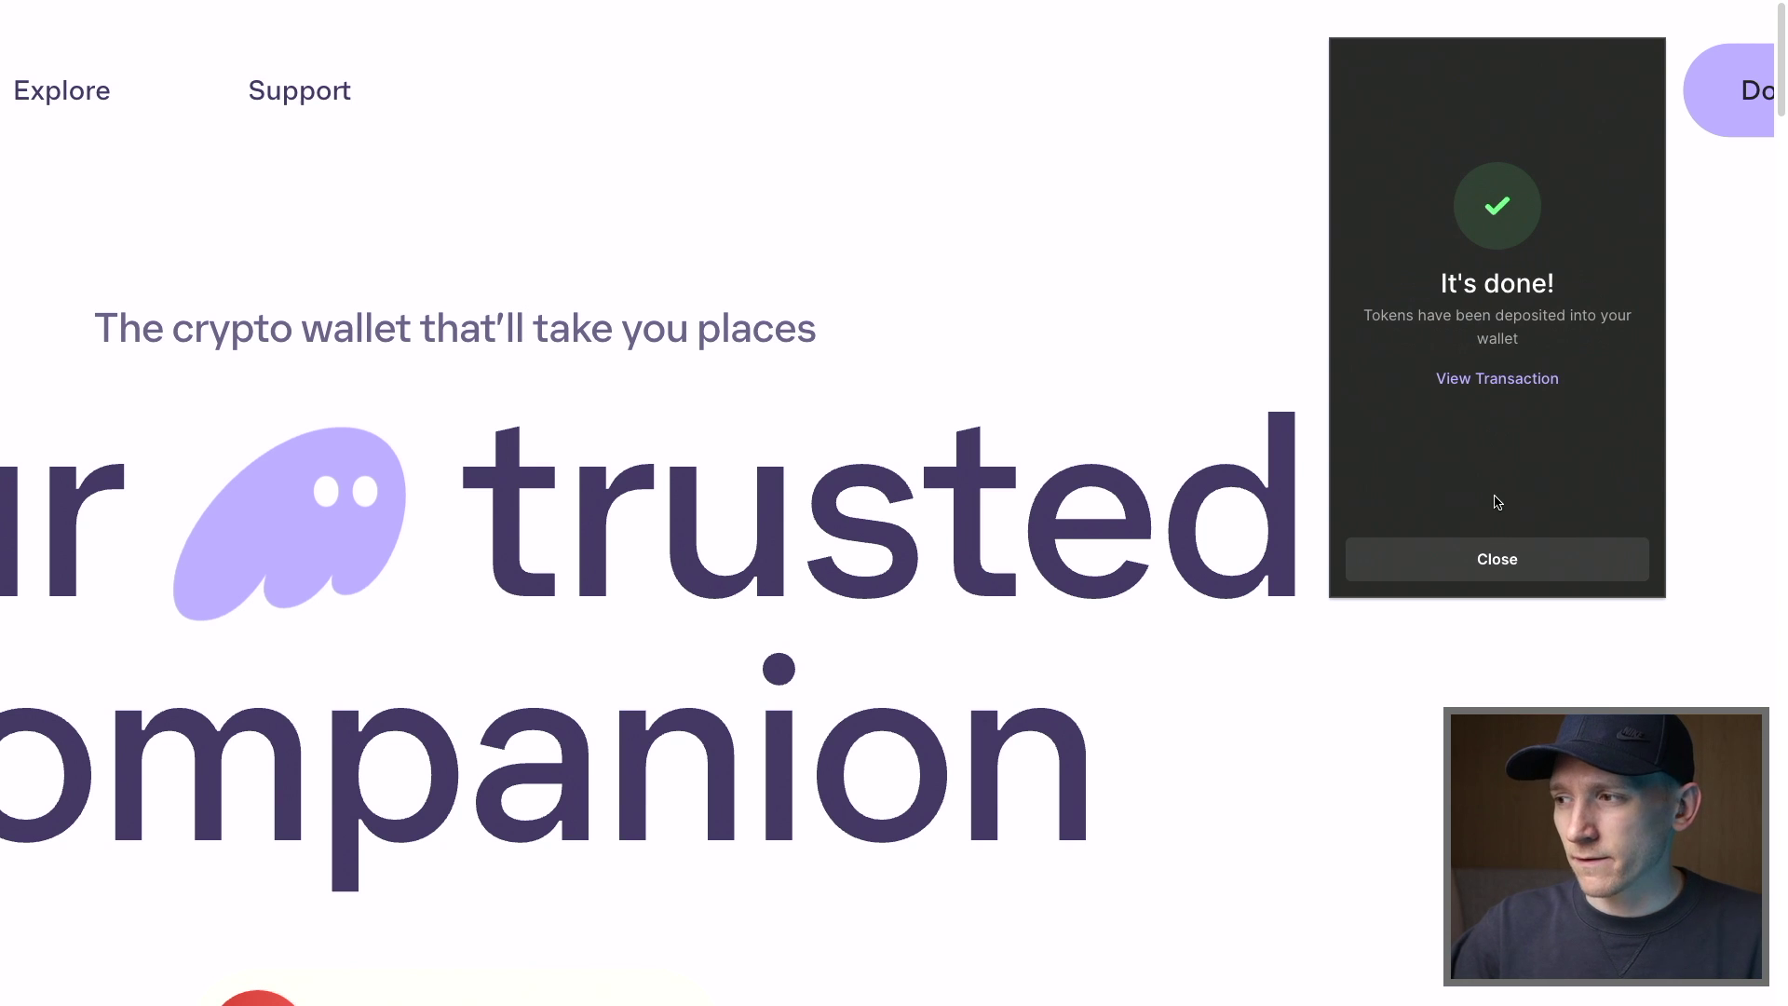
Dismiss the completion screen and search the managed token list for USDC, then clear the search.
click(1499, 560)
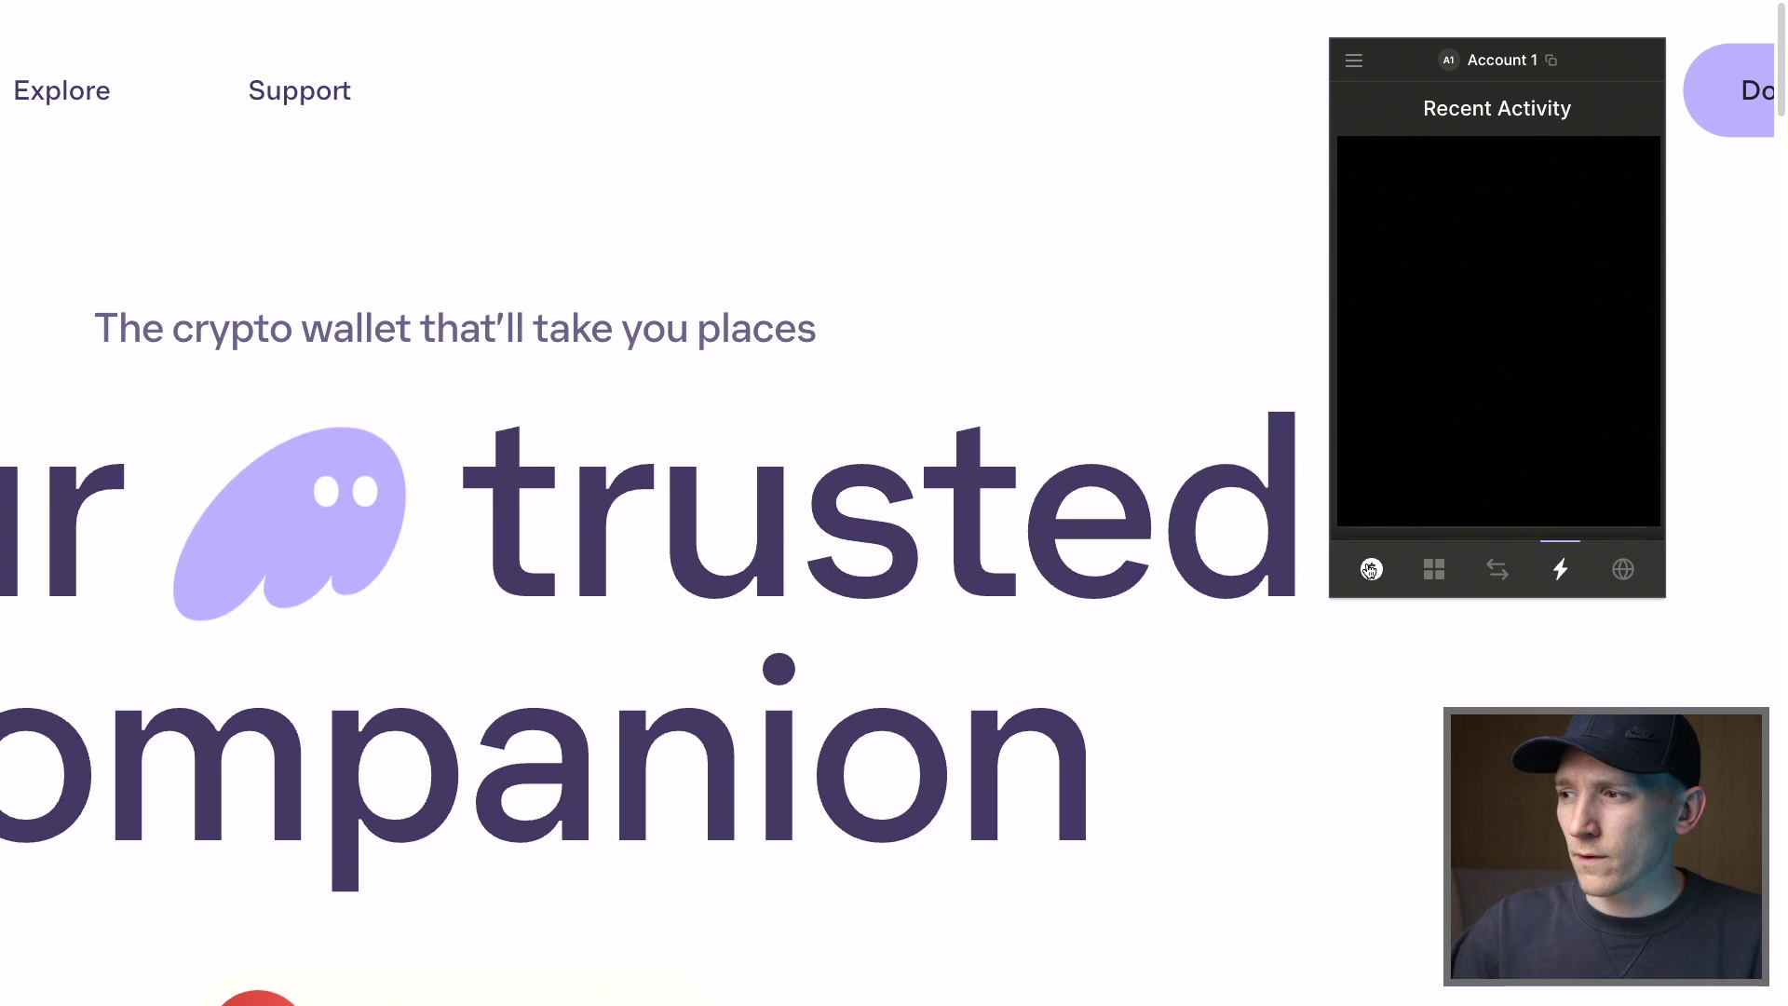
click(1372, 570)
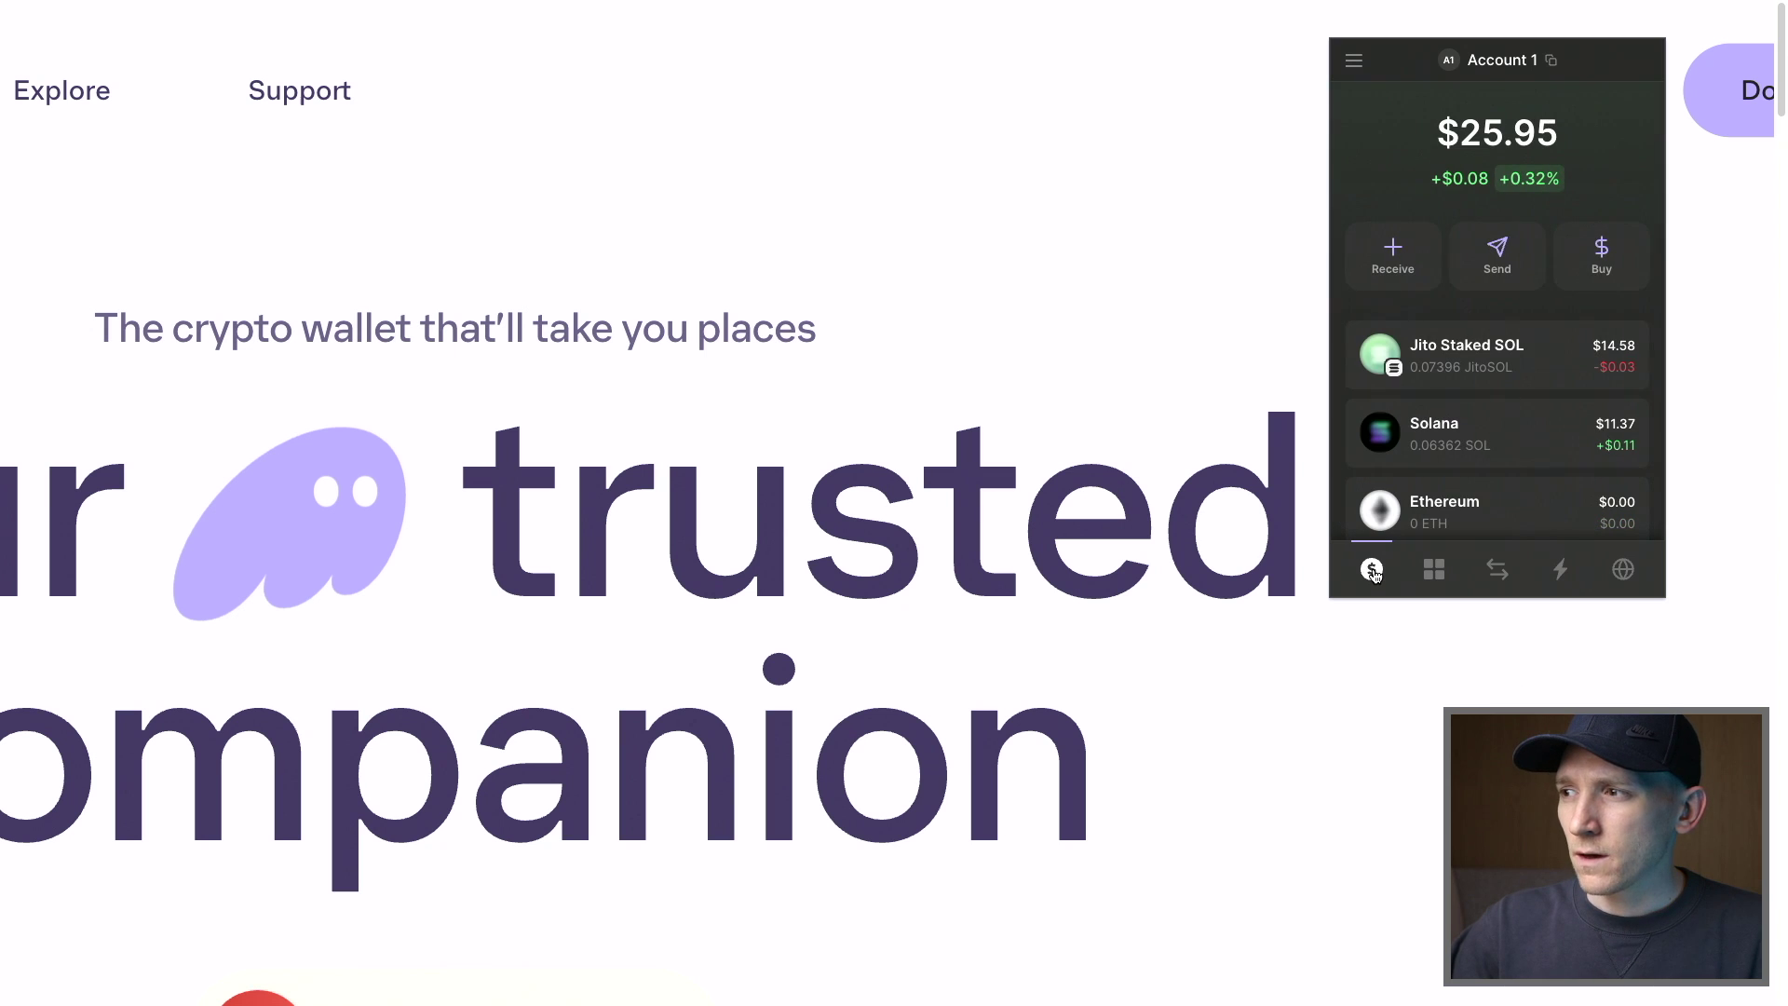
scroll(1520, 461, down, 1)
scroll(1521, 459, down, 2)
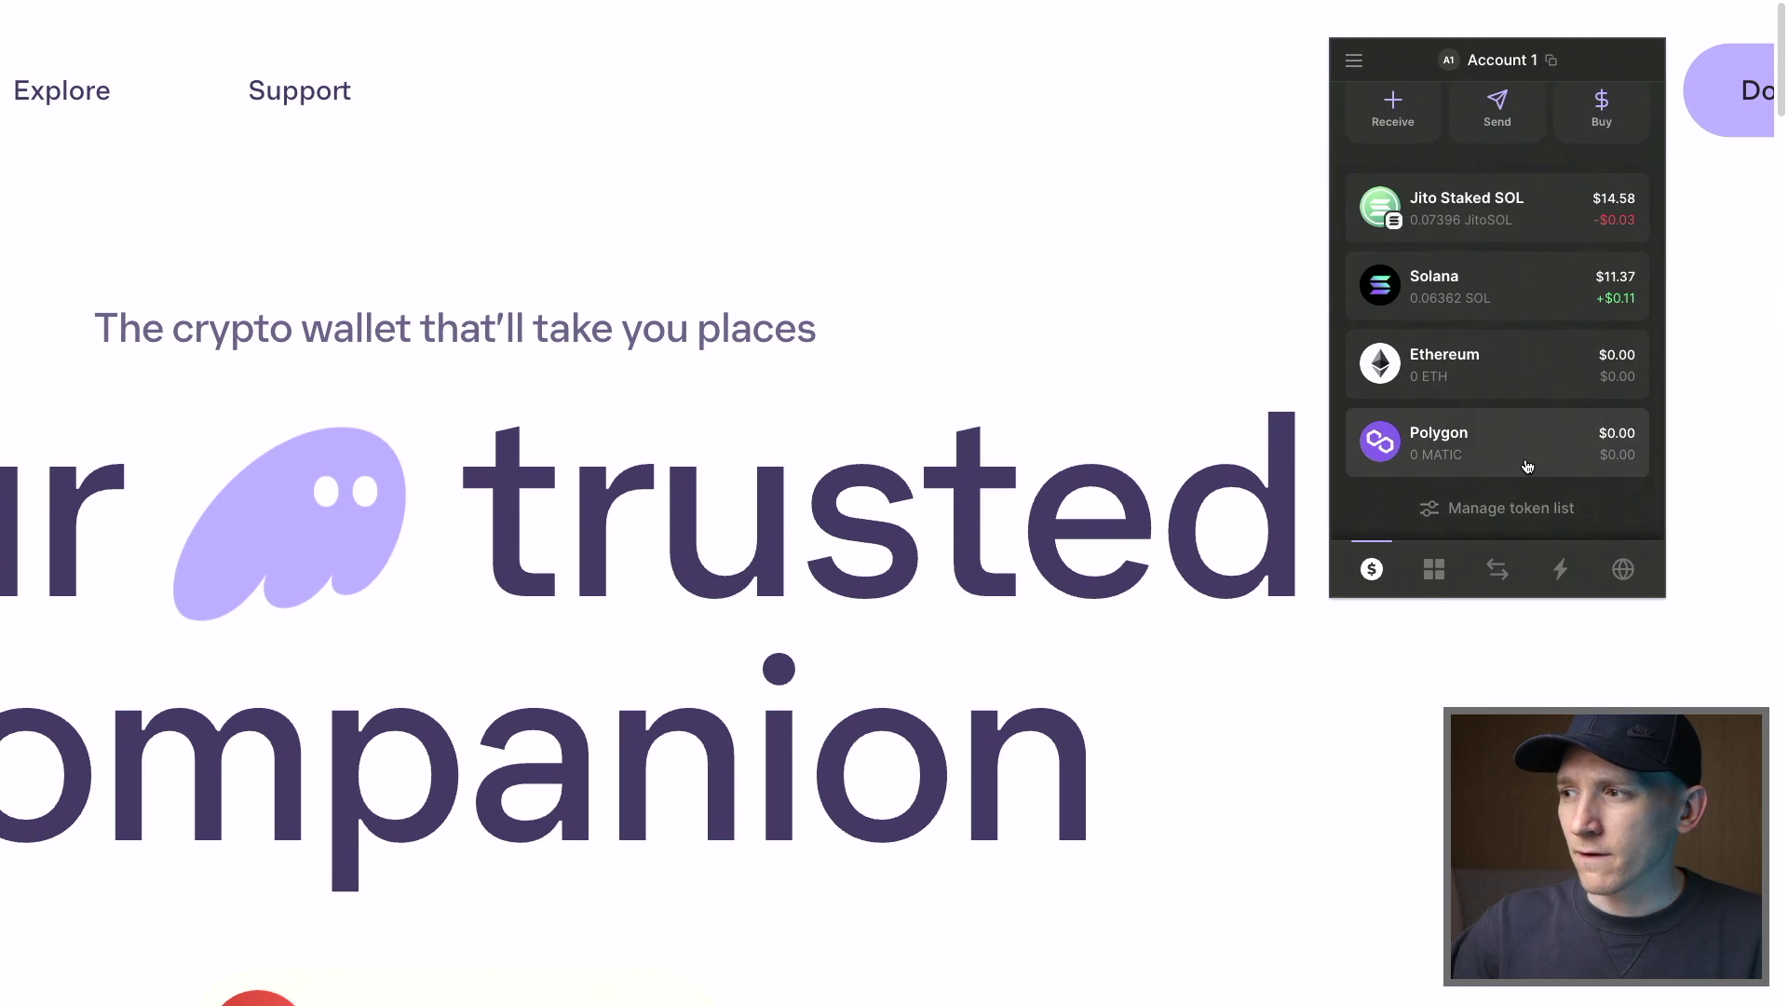
click(1480, 511)
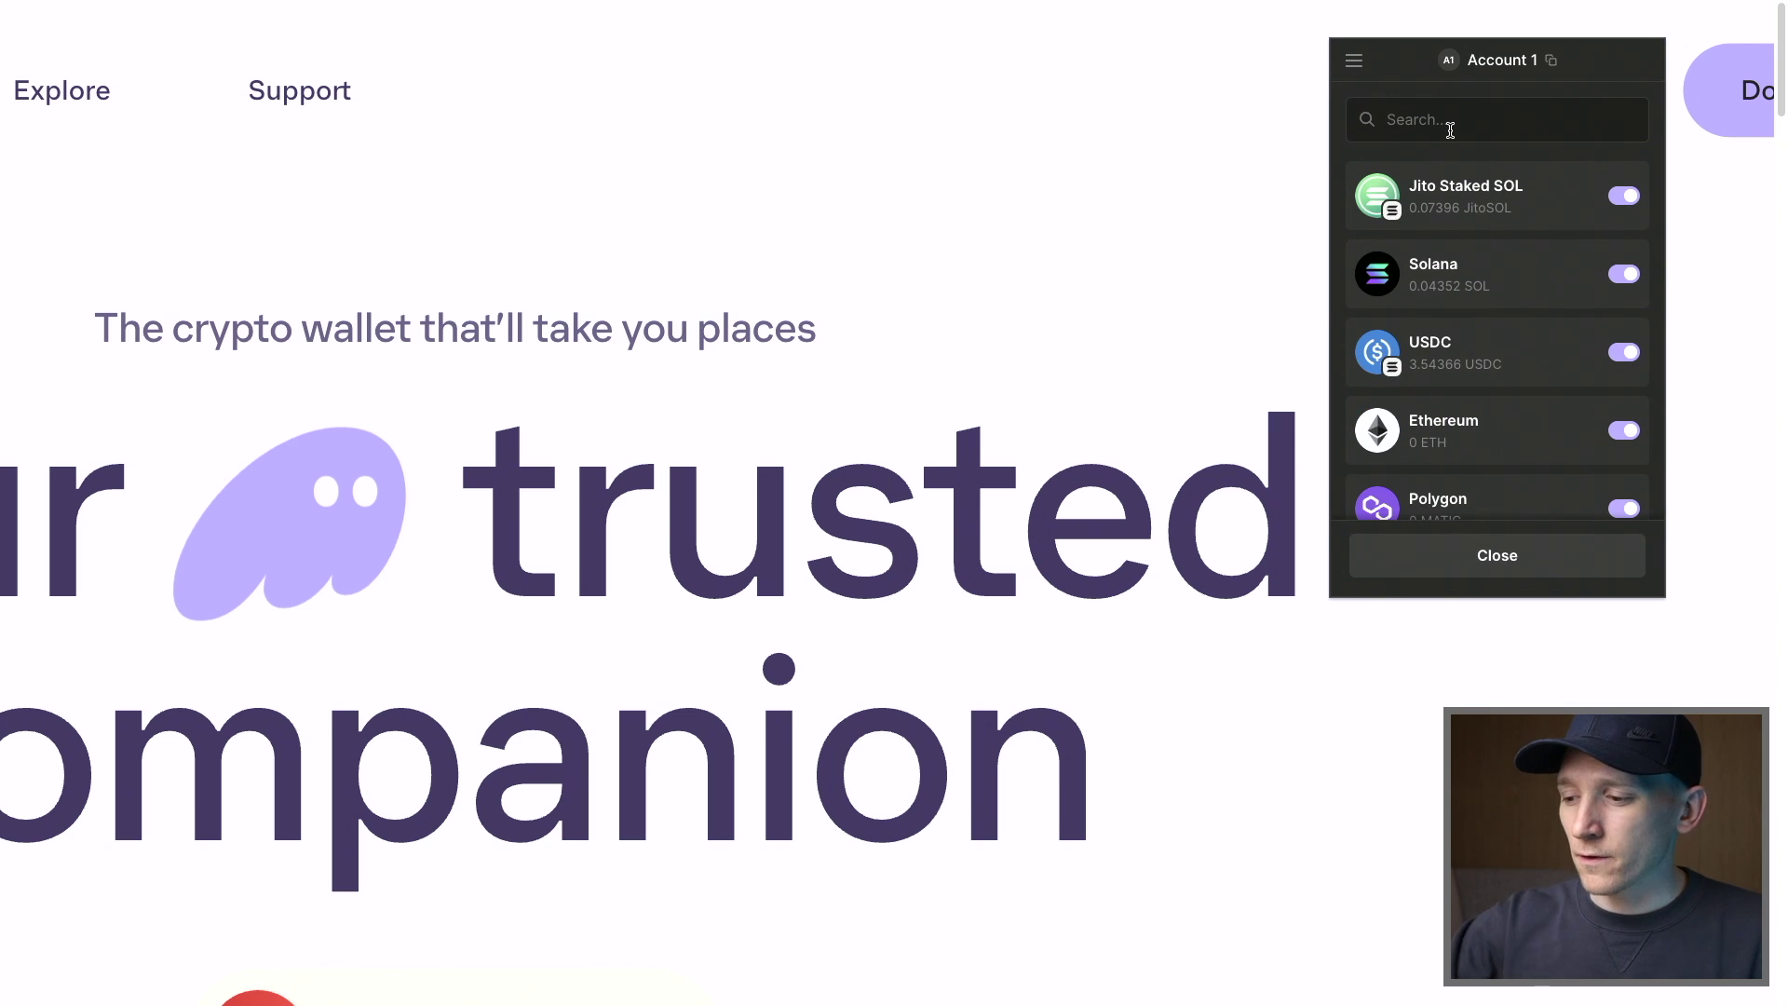
text(usdc)
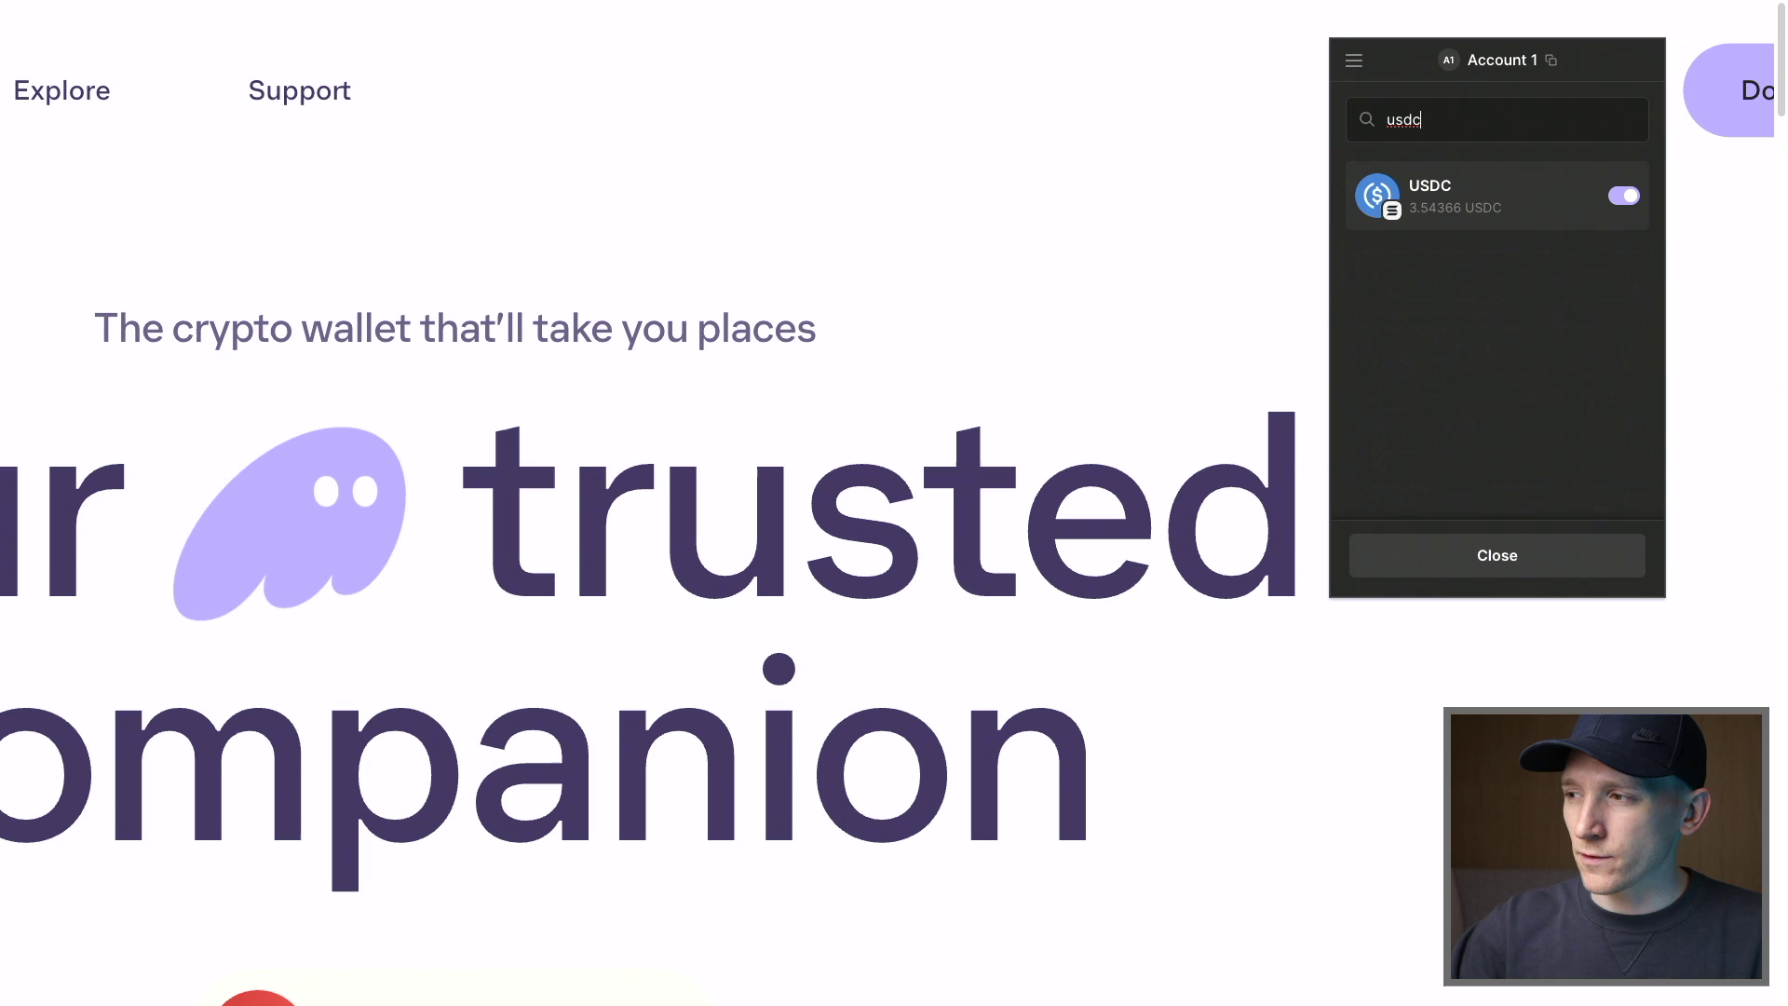
key(BackSpace)
key(BackSpace)
key(BackSpace)
key(BackSpace)
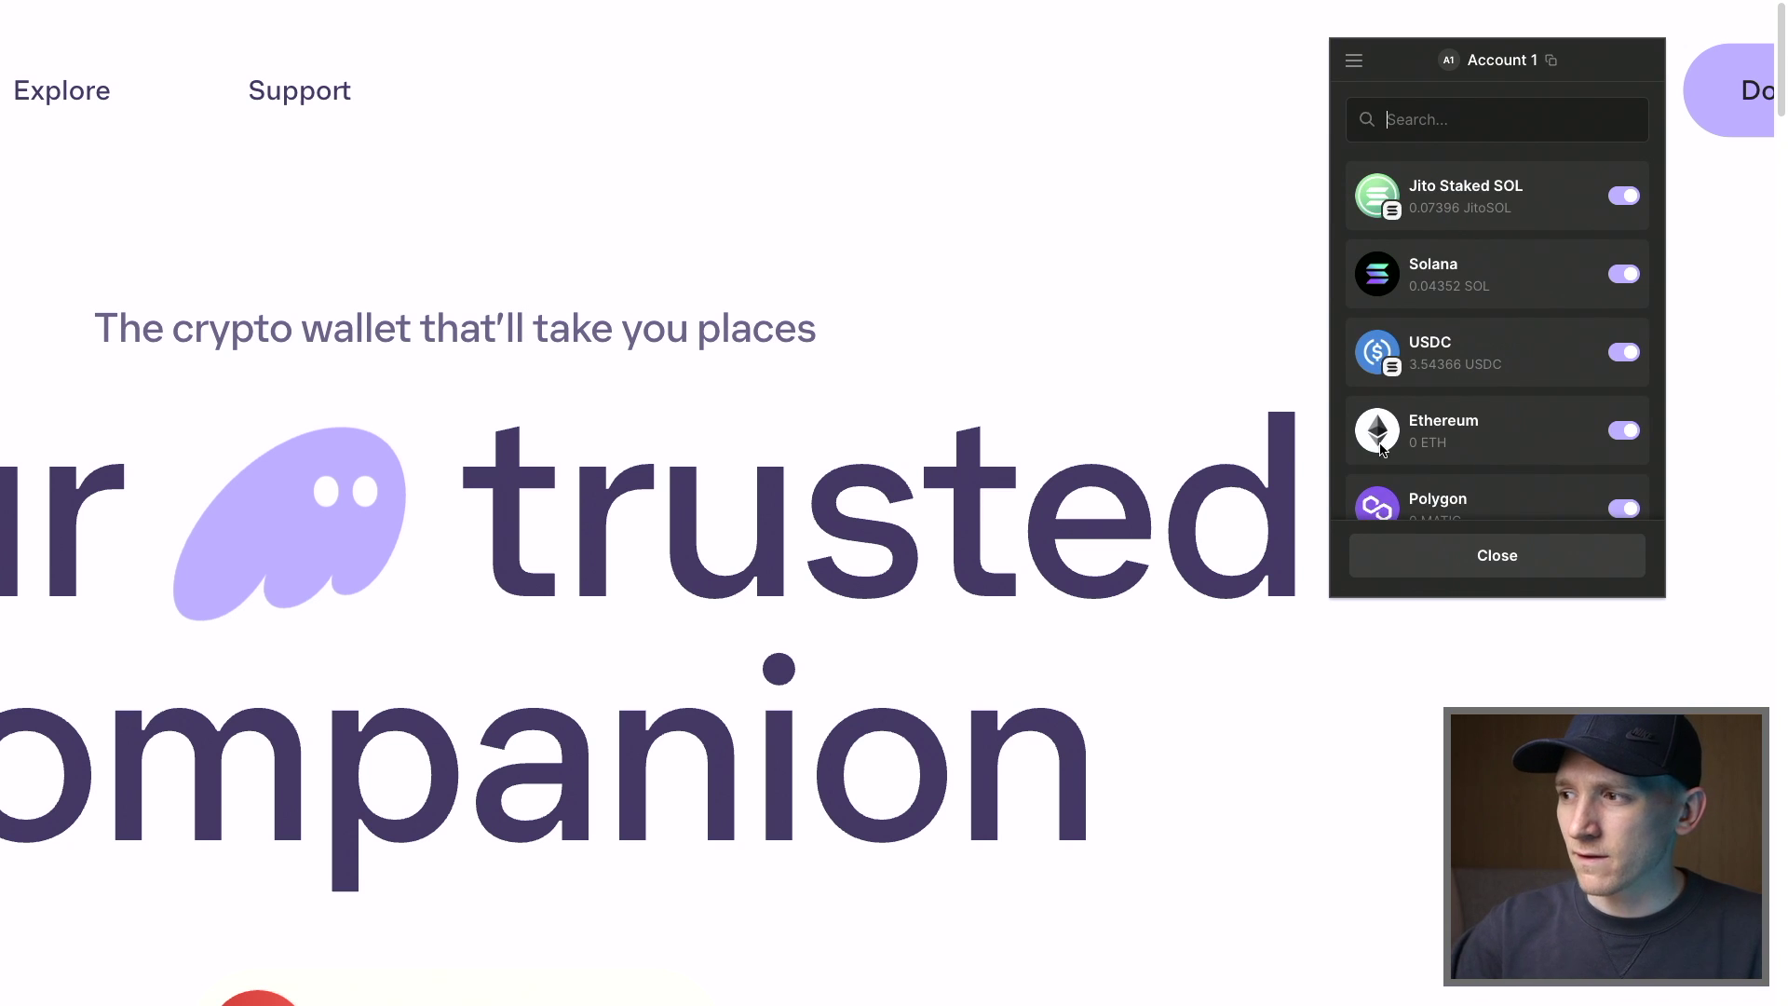
Set up a 0.02 SOL swap into Tether (USDT on Polygon).
click(1470, 562)
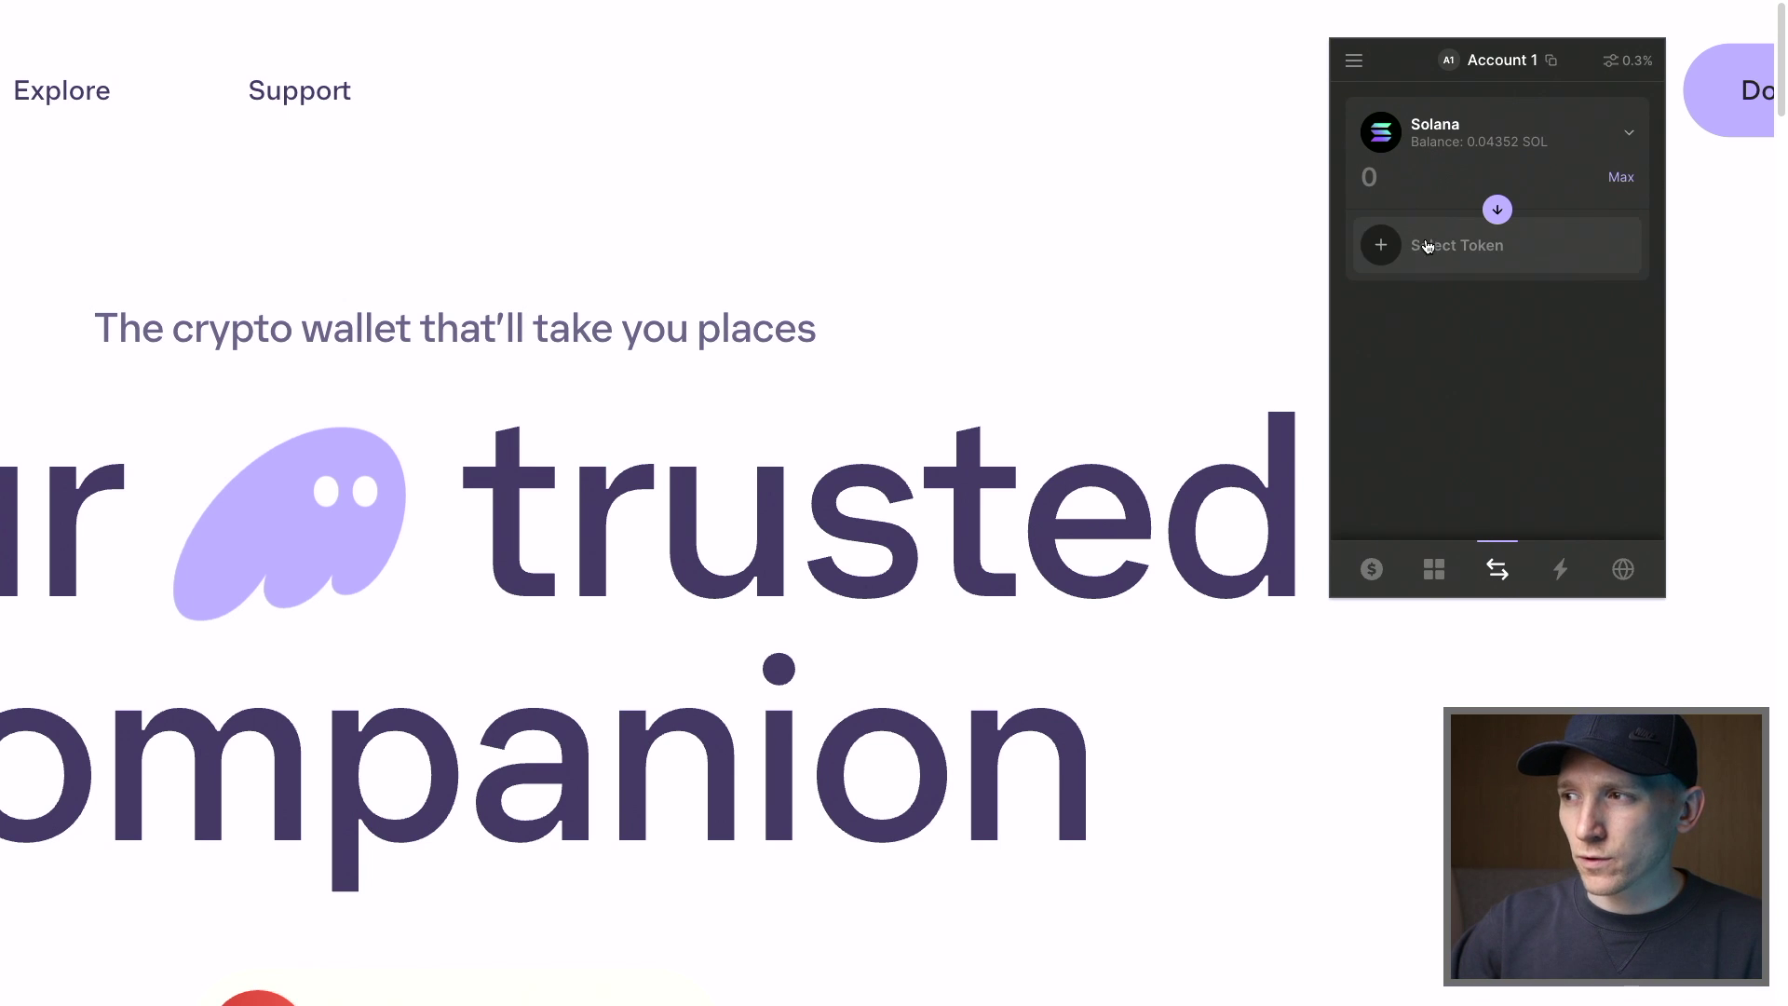
click(1458, 252)
click(1567, 174)
click(1481, 315)
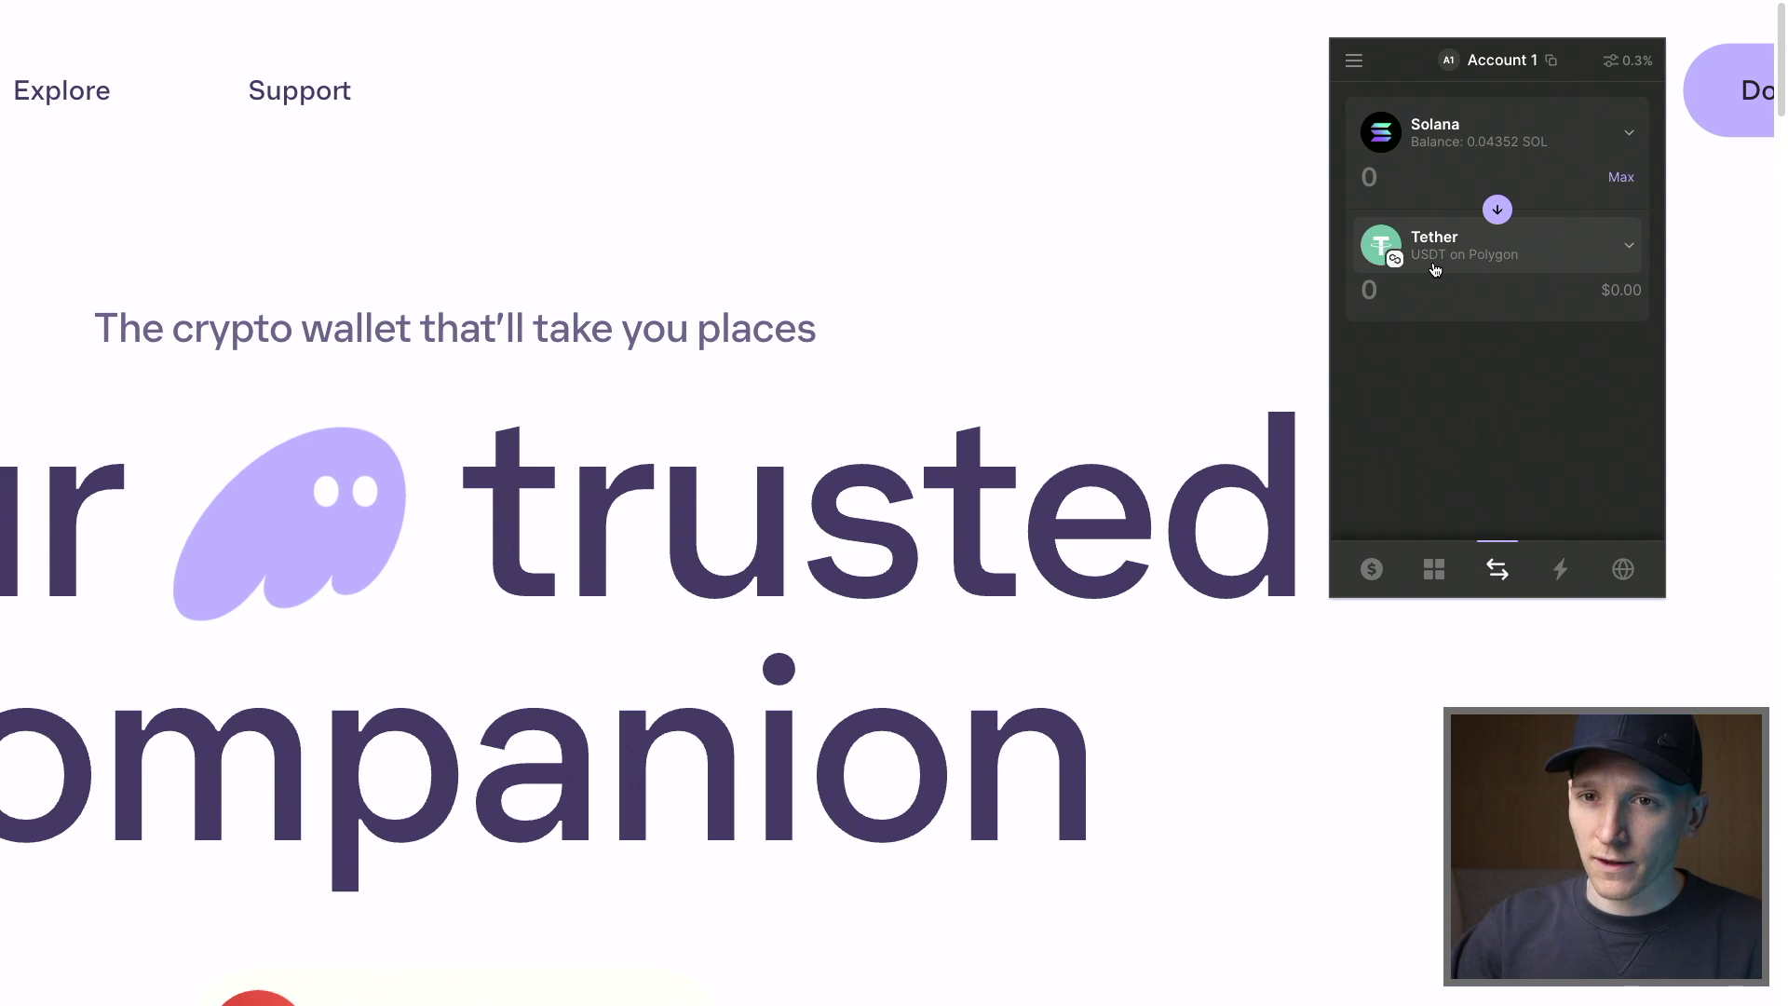
click(1470, 165)
text(0.02)
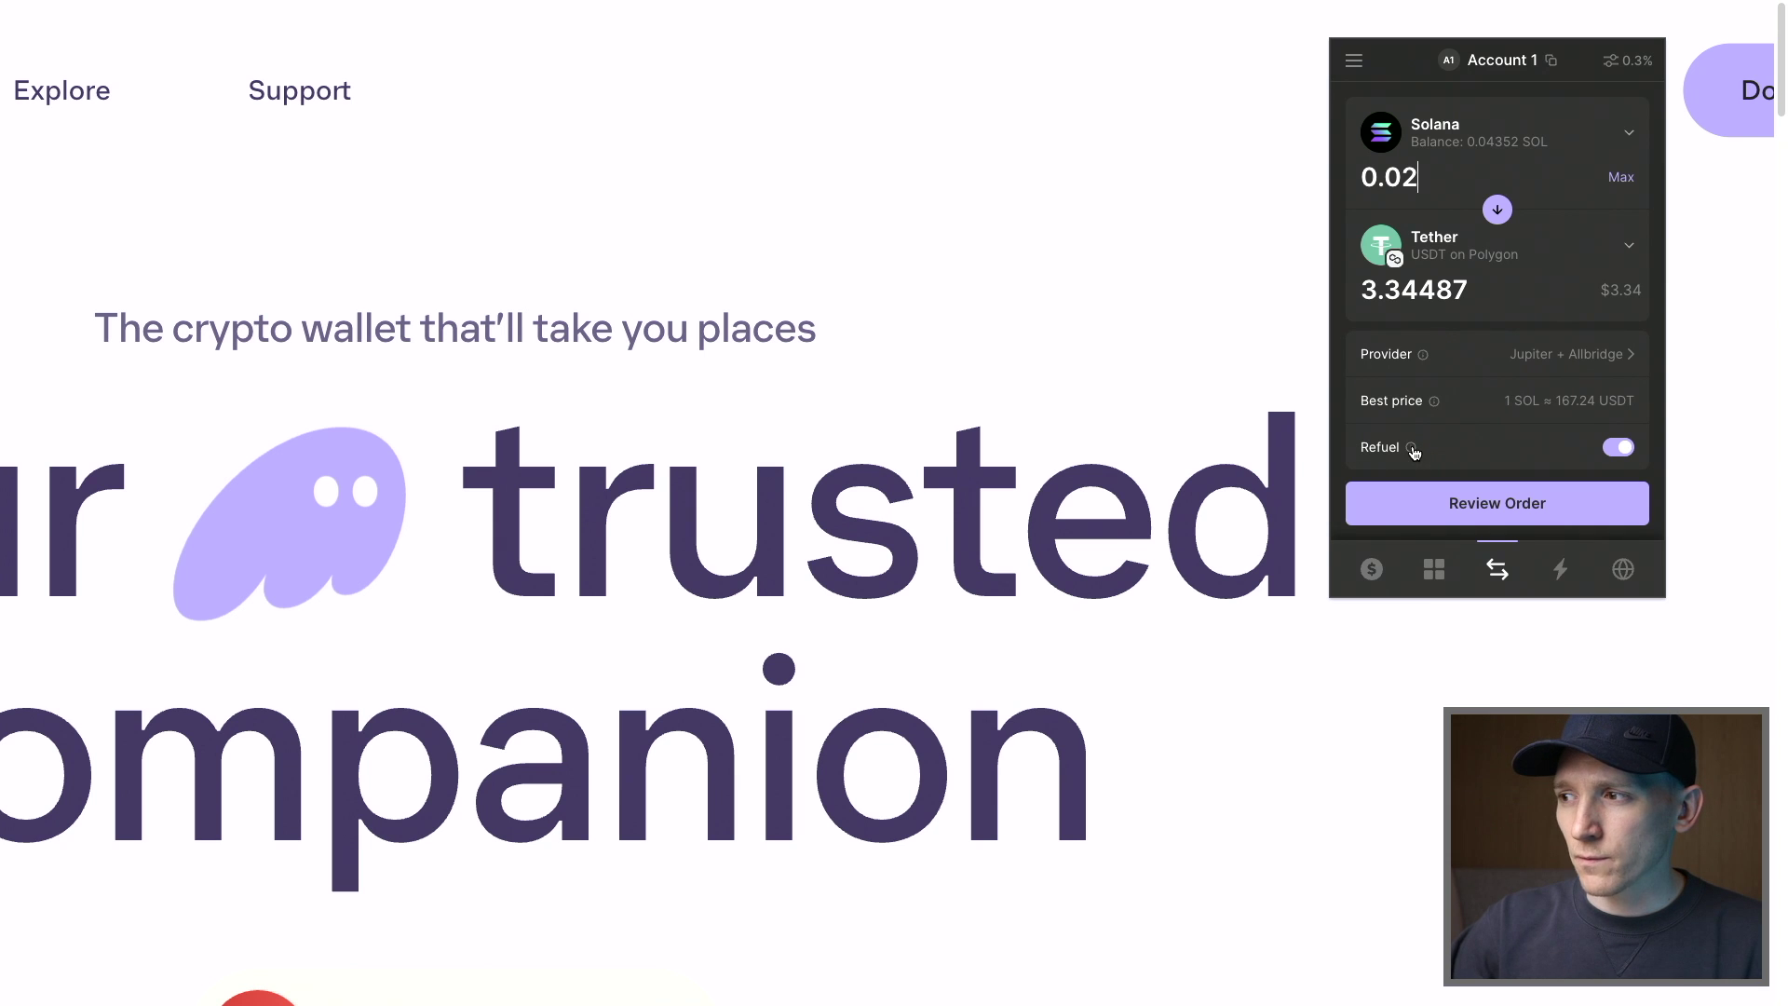
click(1411, 449)
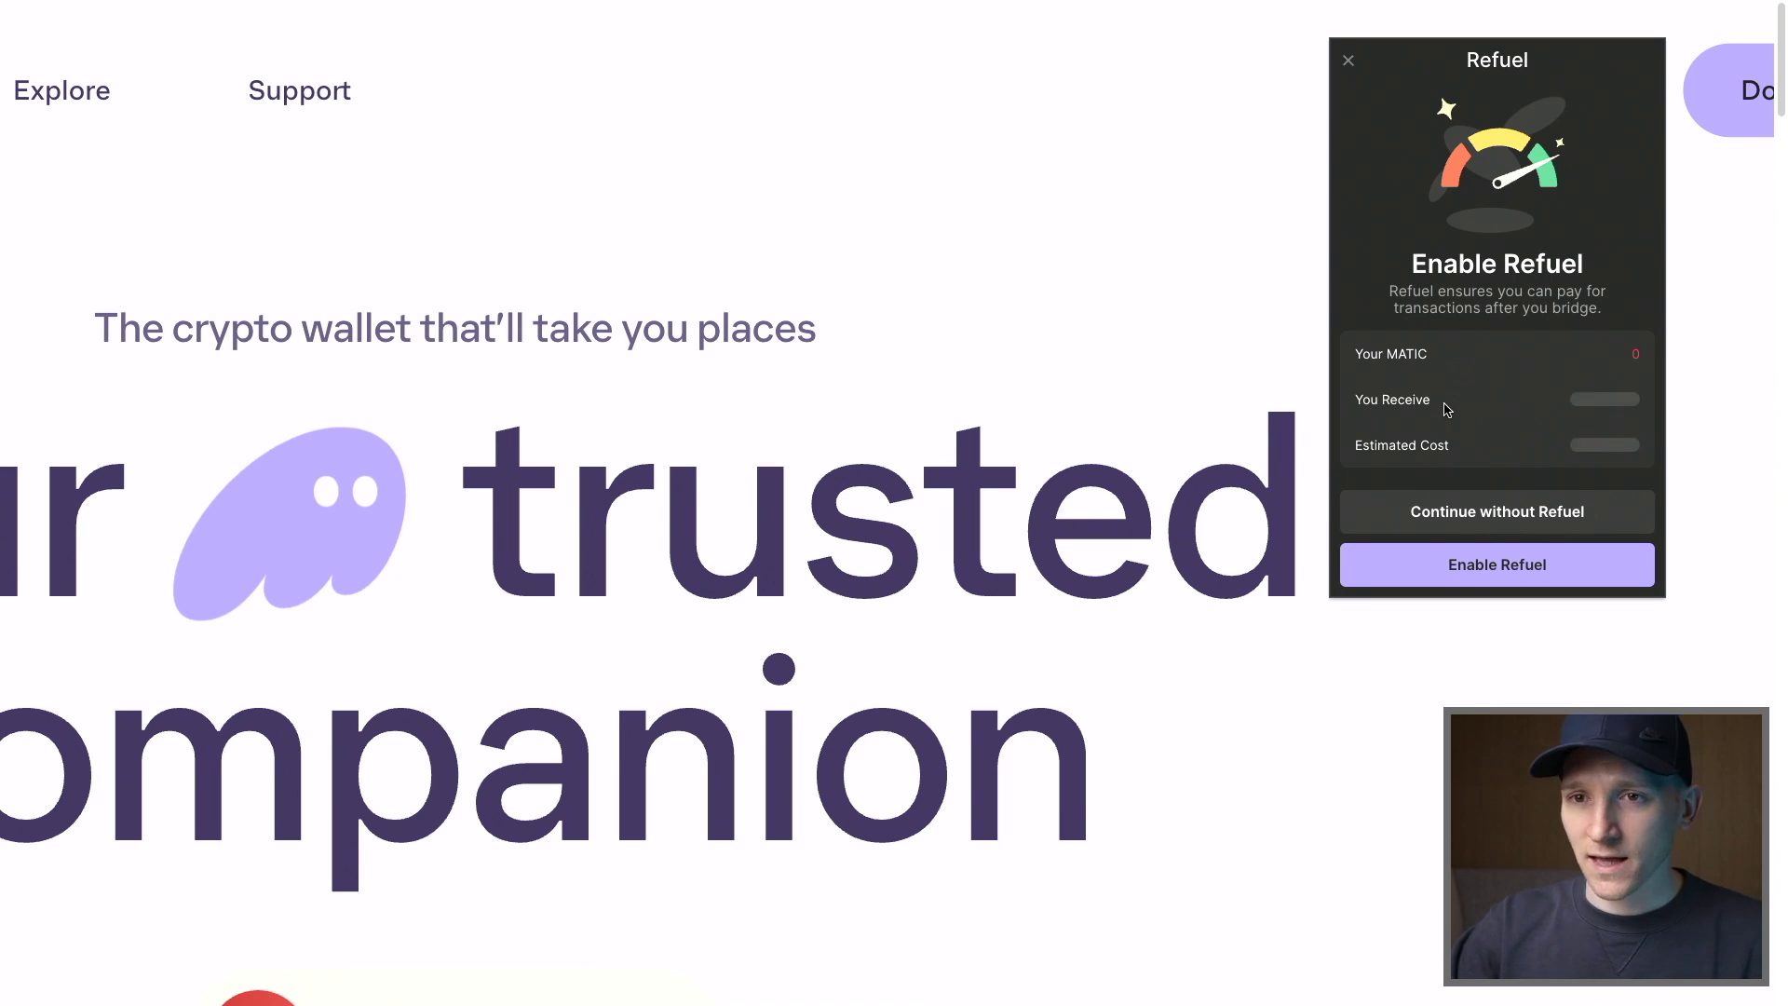
click(1347, 60)
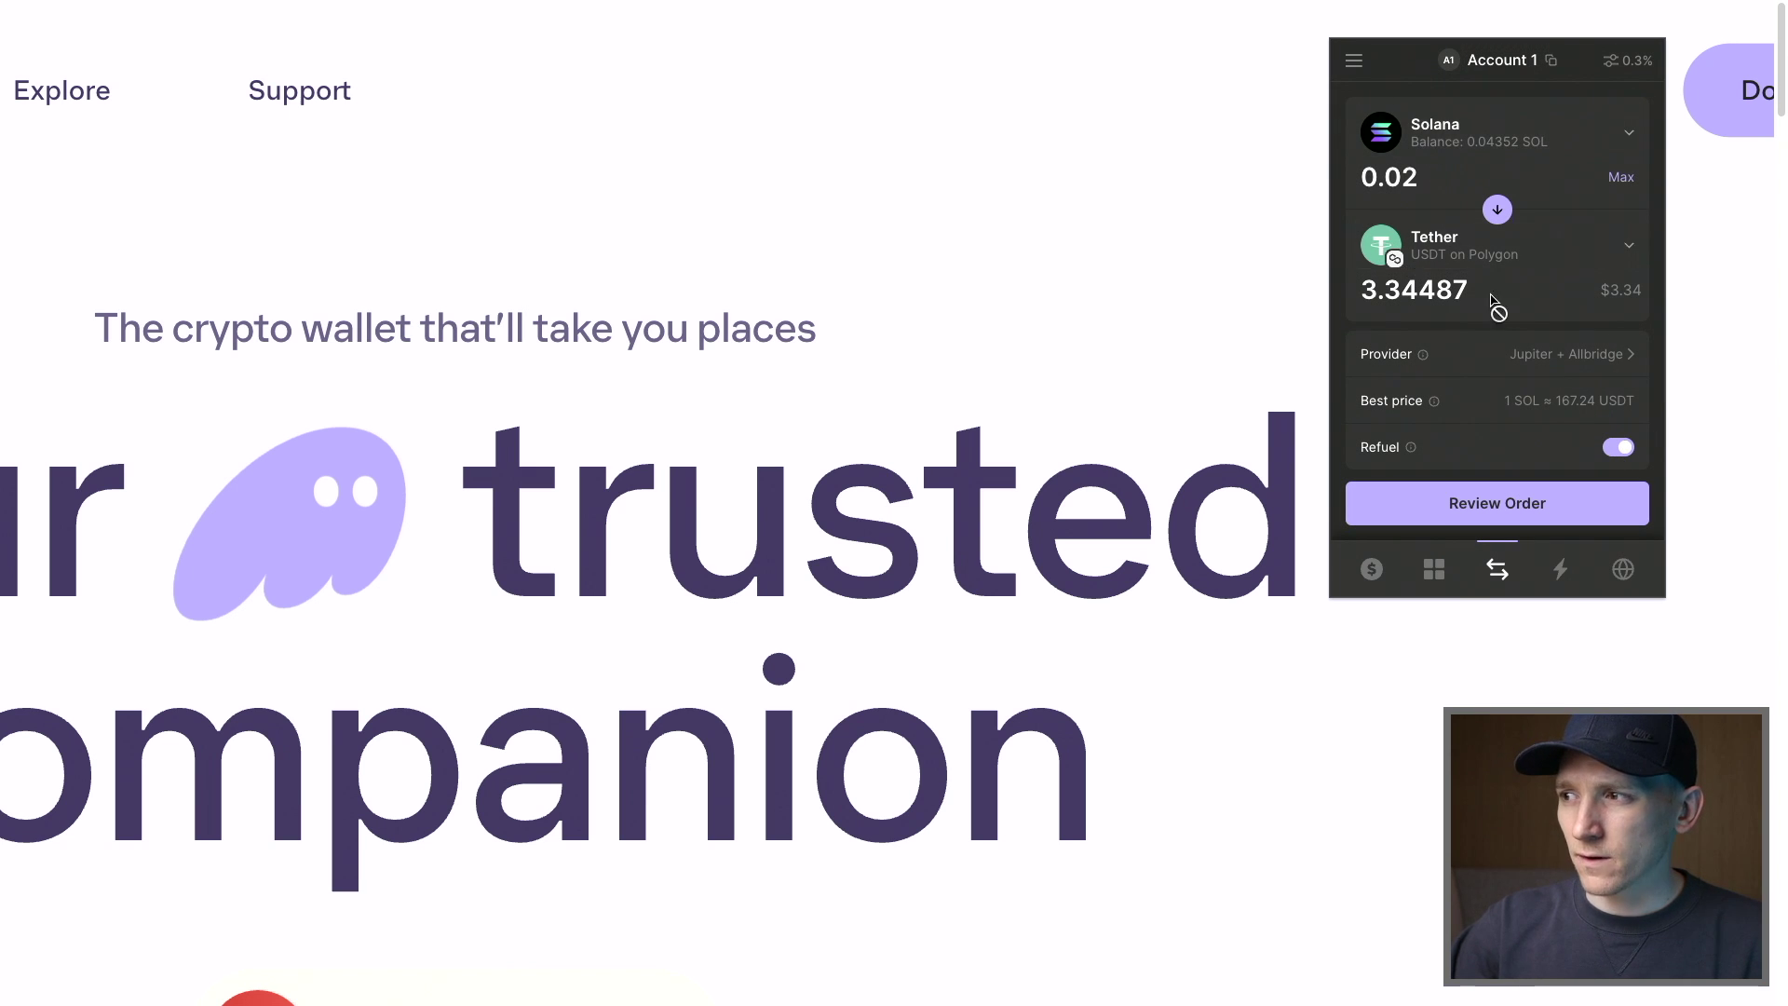
click(1497, 515)
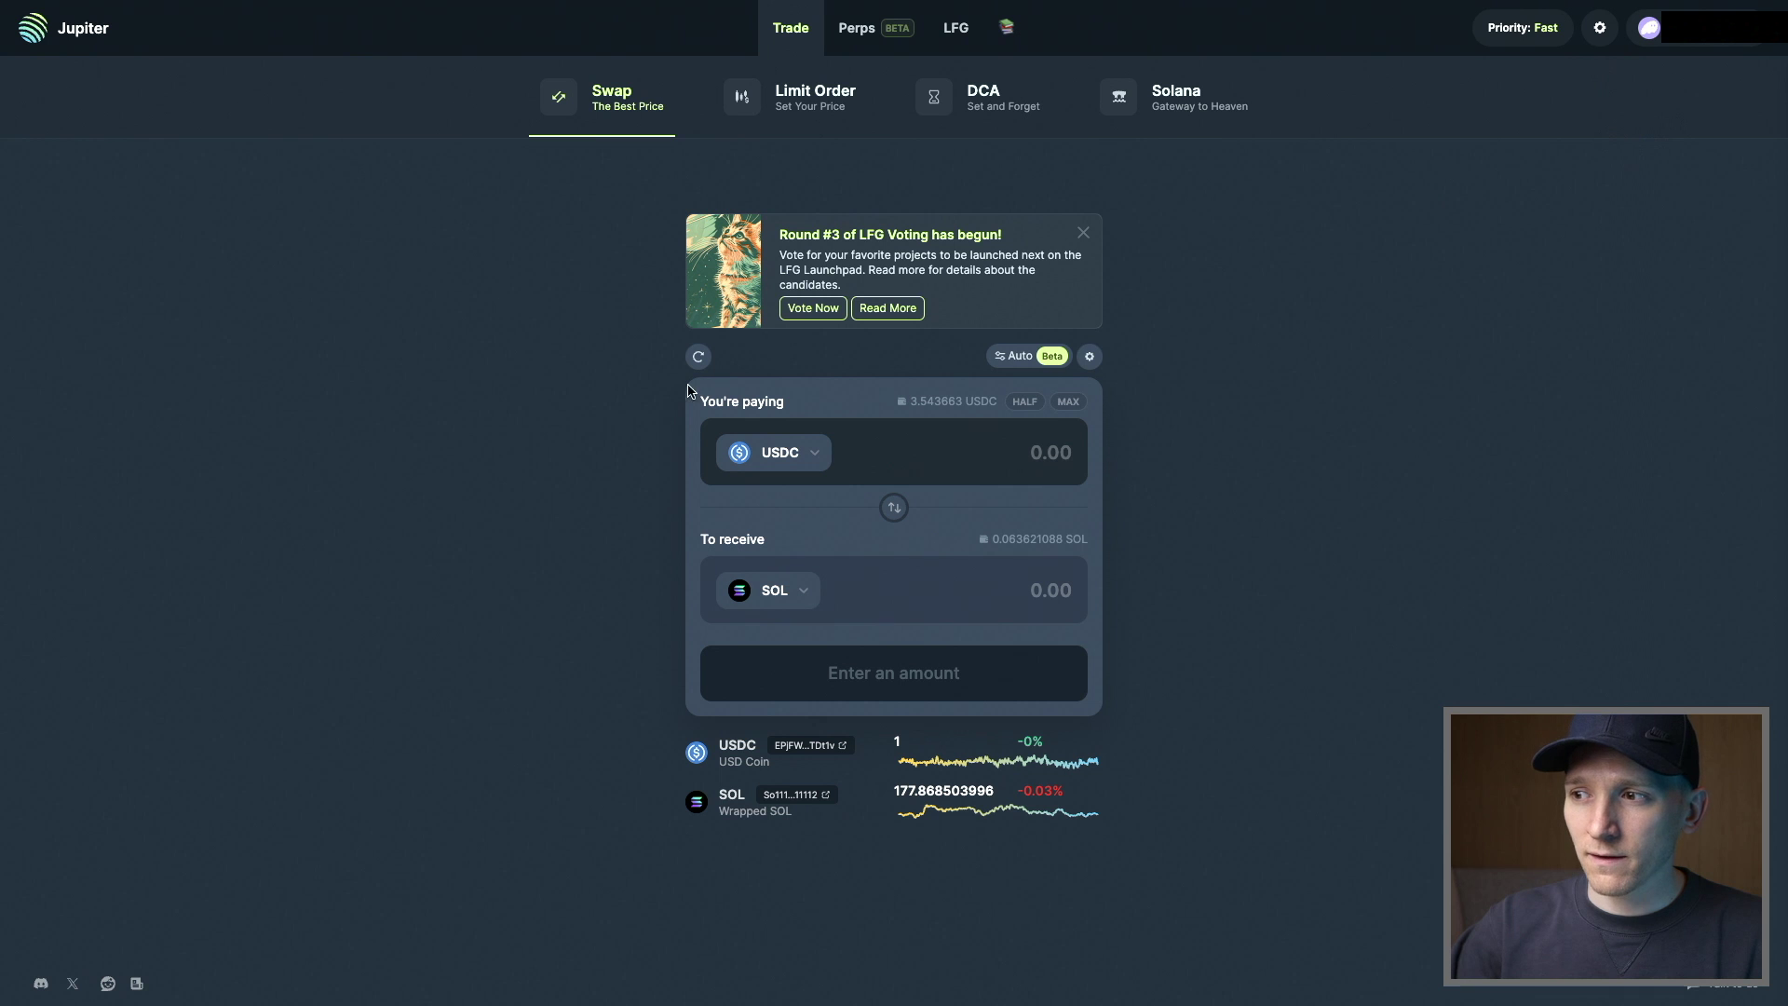
Swap the full 3.543663 USDC balance to SOL on Jupiter and approve it in Phantom.
click(1068, 401)
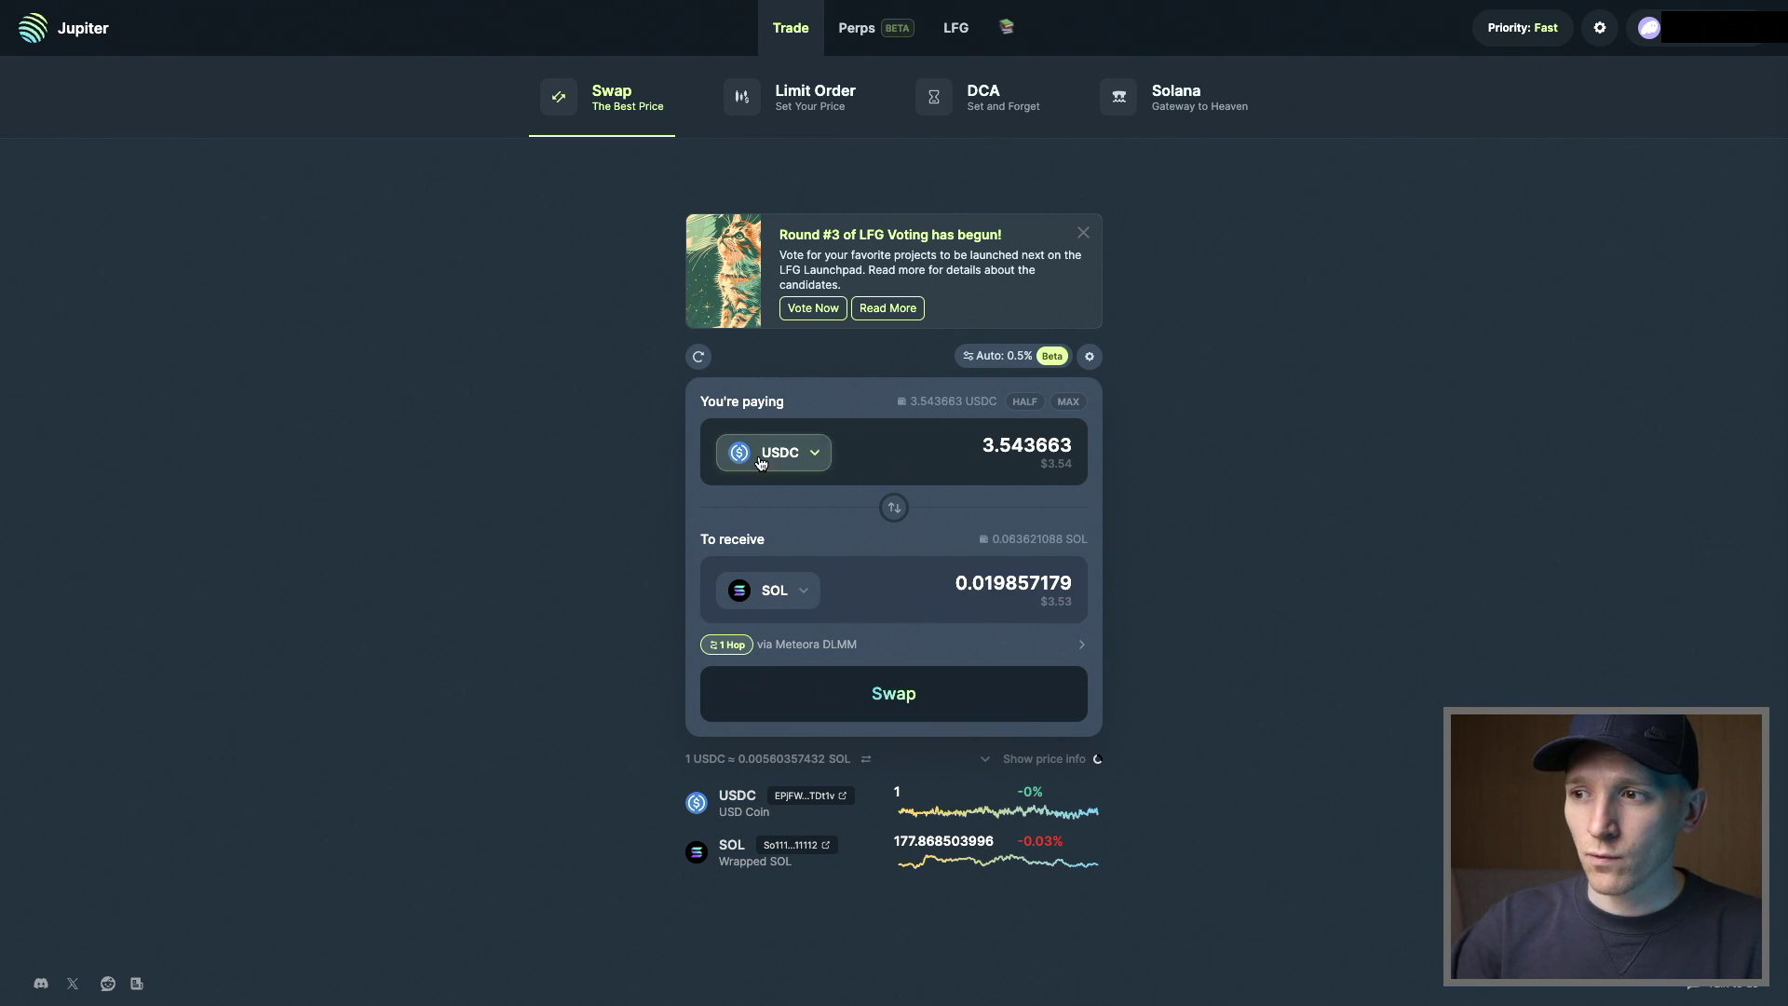
click(911, 701)
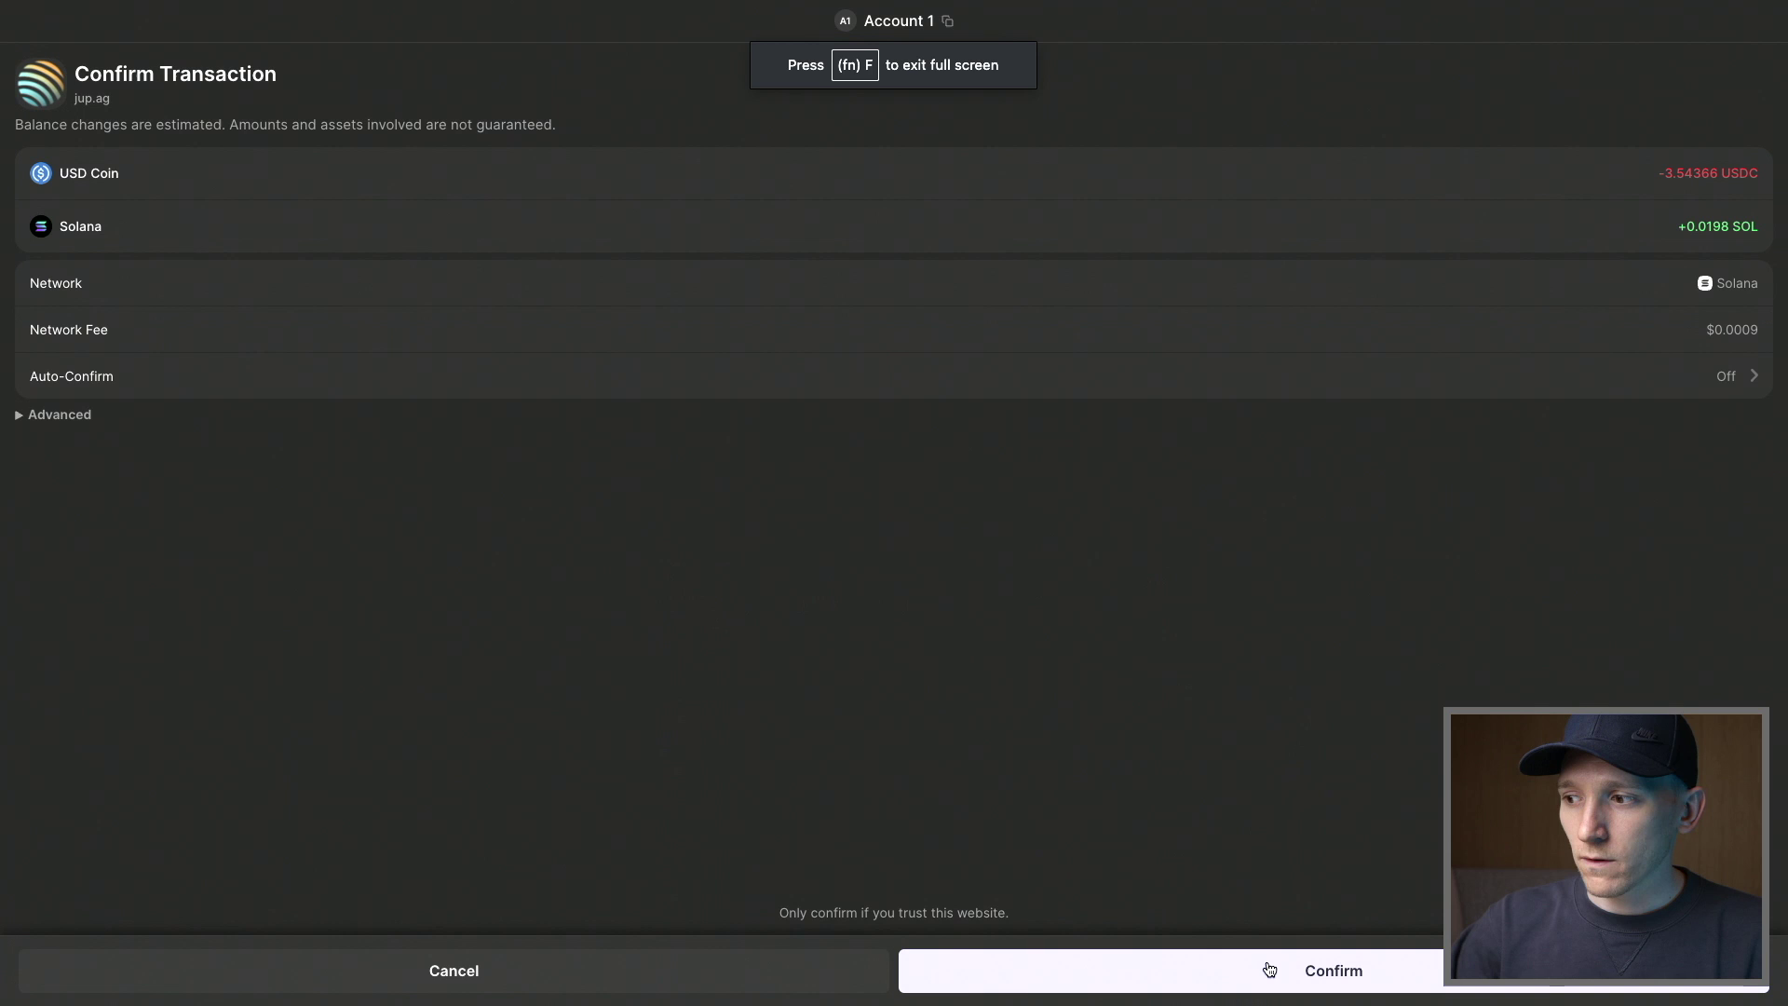
click(1264, 971)
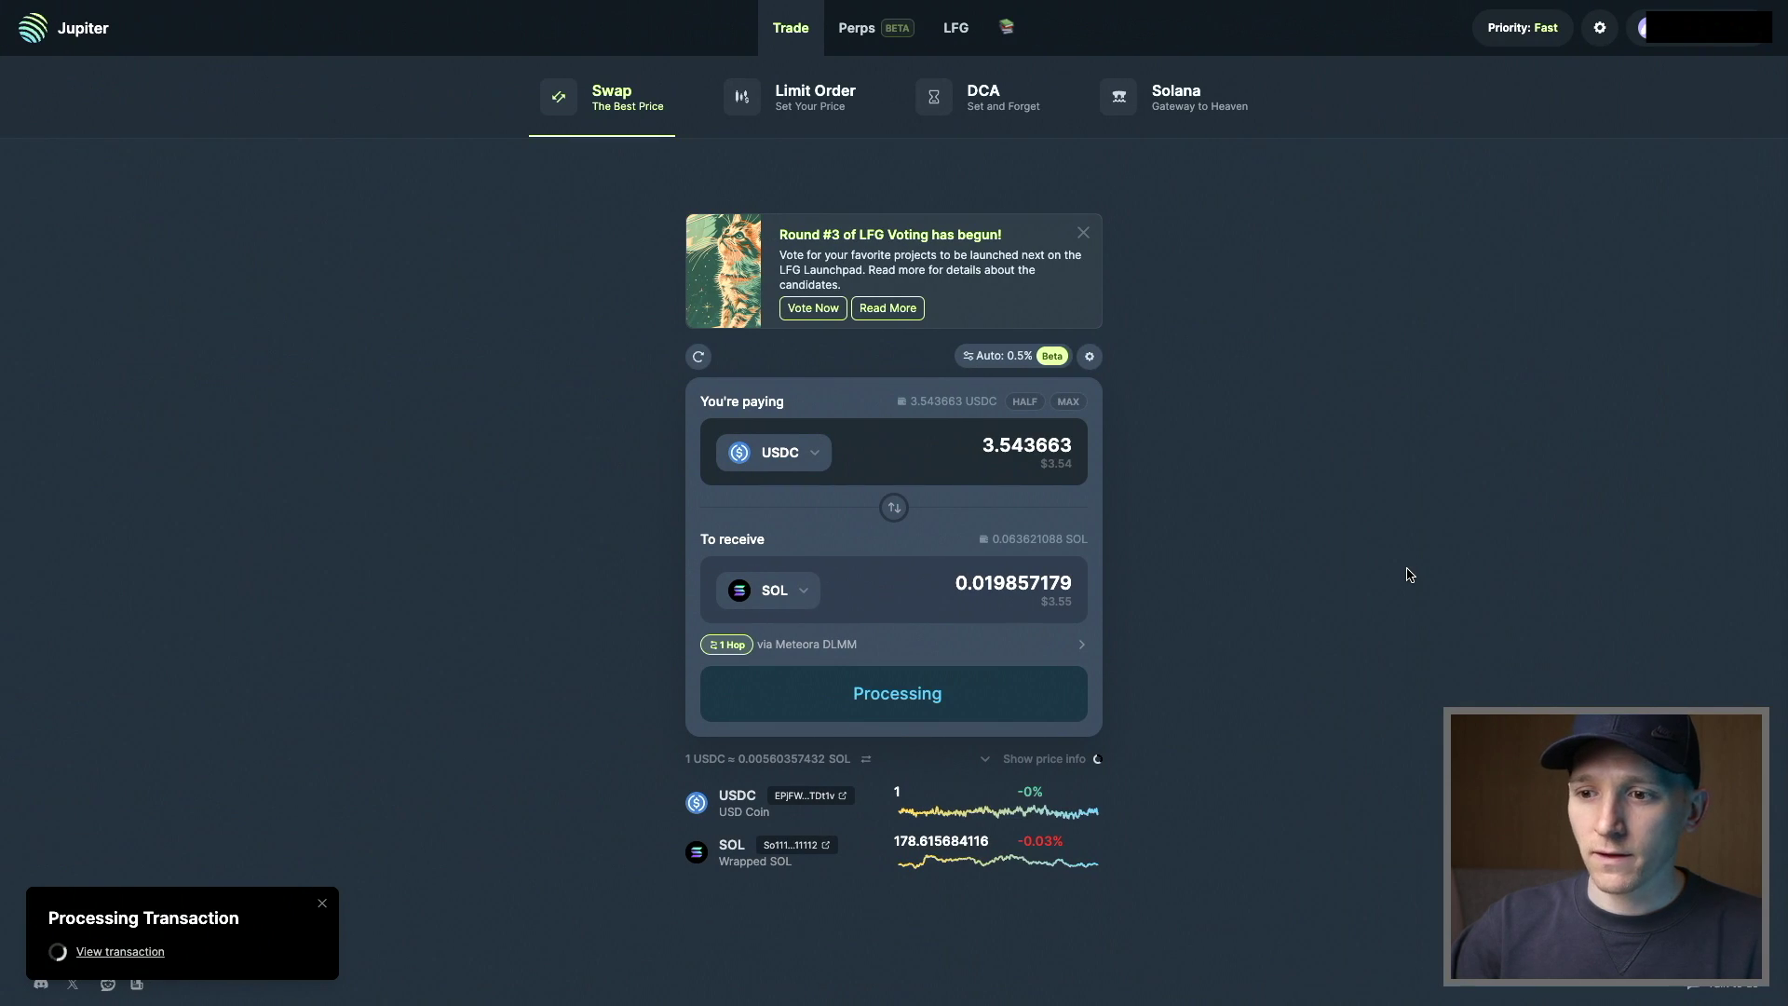